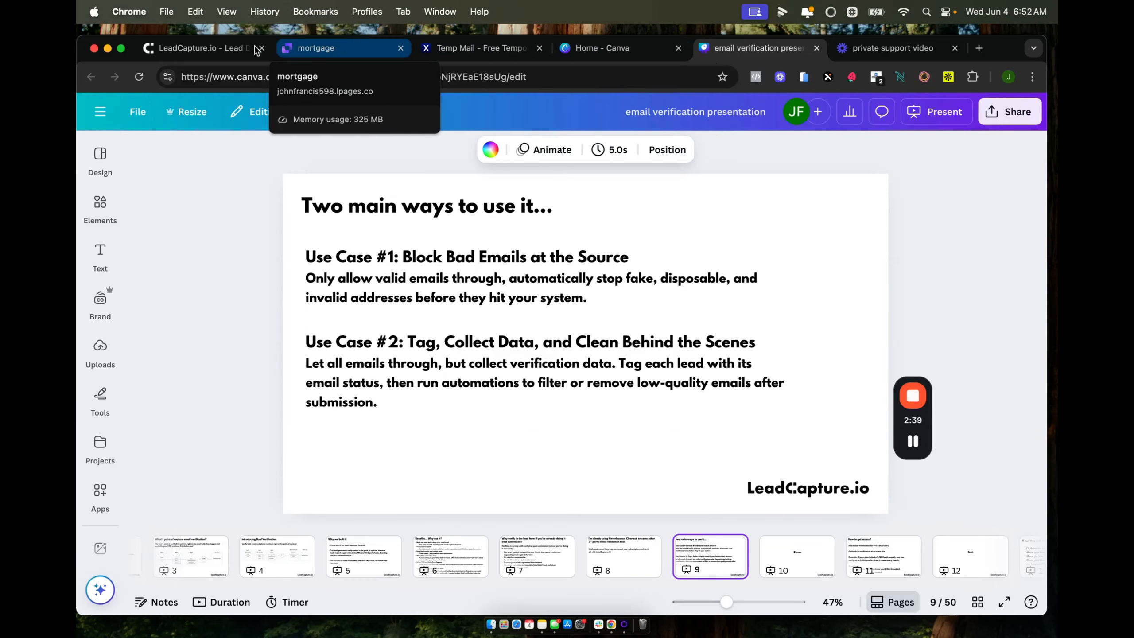
Confirm Email Verification is on under Lead Delivery, then open the Contact form step.
{"action": "left_click", "coordinate": [202, 45]}
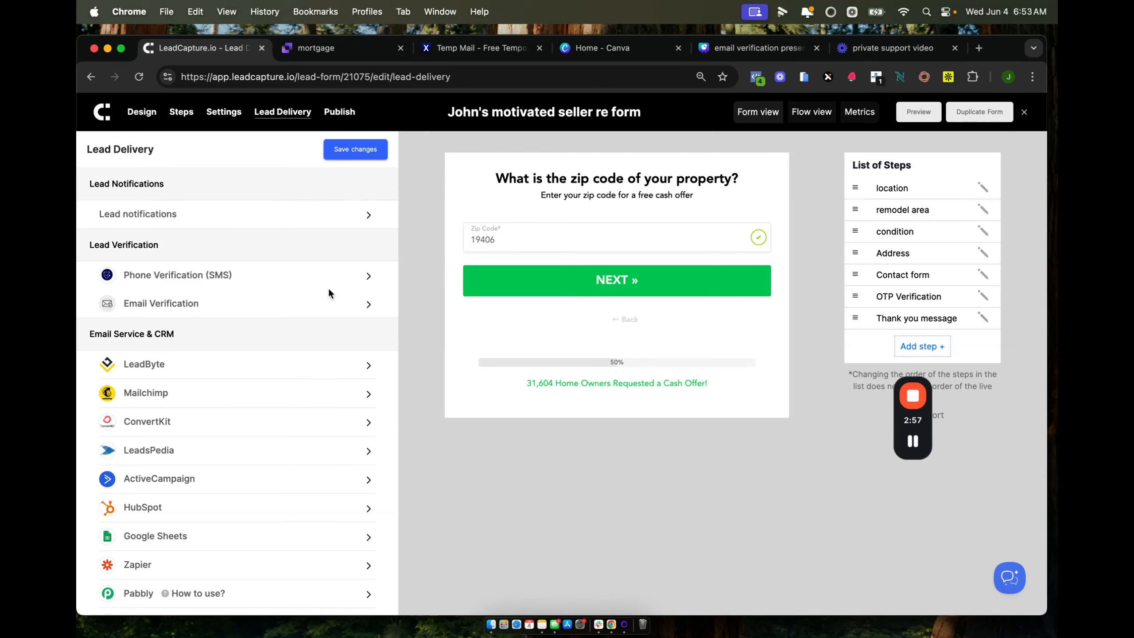
{"action": "left_click", "coordinate": [370, 304]}
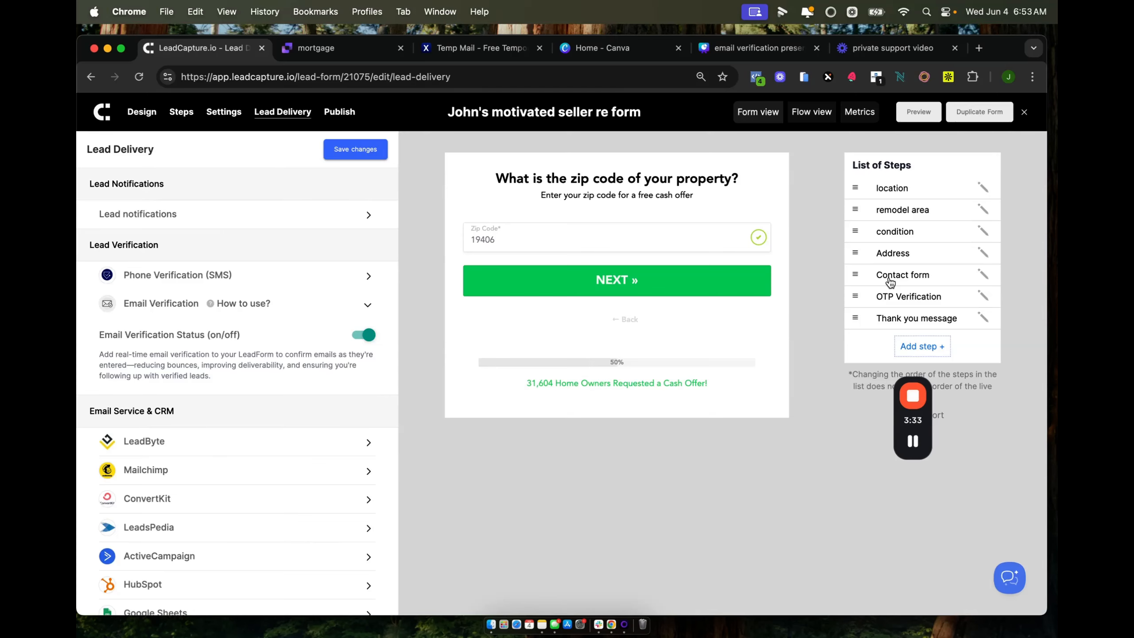
{"action": "left_click", "coordinate": [911, 276]}
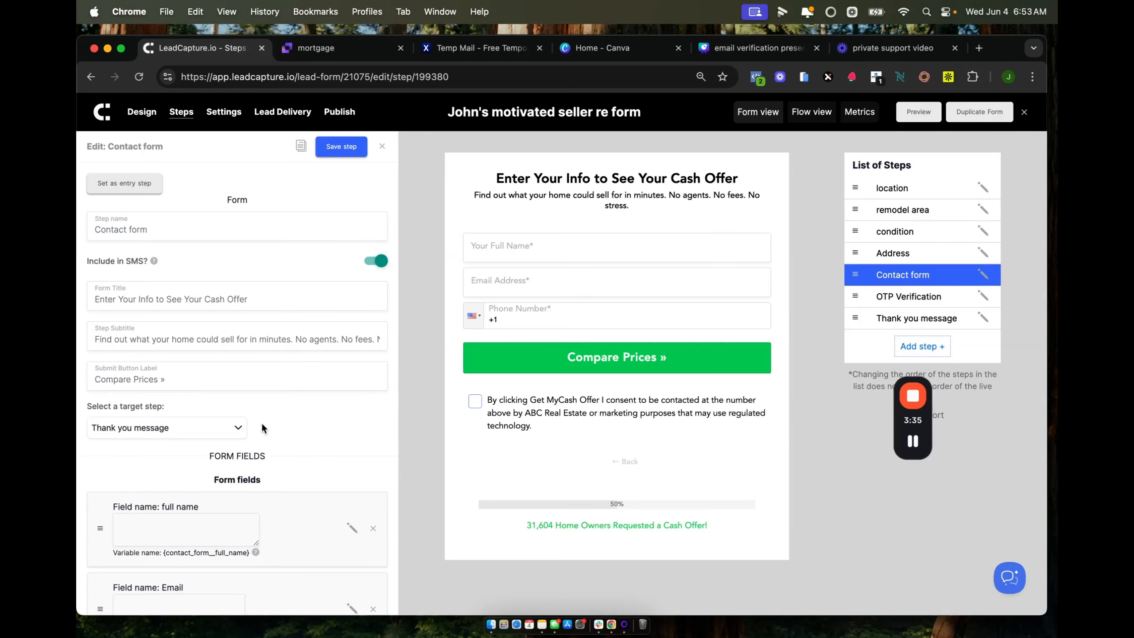
Edit the Email field and open its Verification Policies dropdown, showing only Valid allowed.
{"action": "scroll", "coordinate": [261, 422], "scroll_direction": "down", "scroll_amount": 6}
{"action": "left_click", "coordinate": [353, 364]}
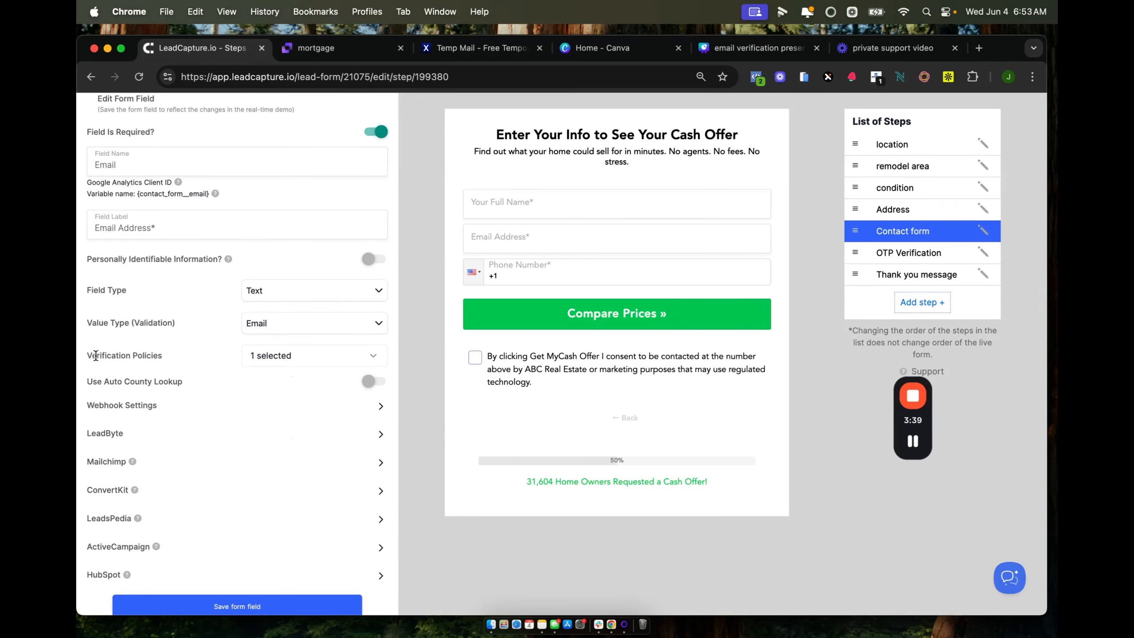
{"action": "left_click_drag", "start_coordinate": [87, 357], "coordinate": [177, 362]}
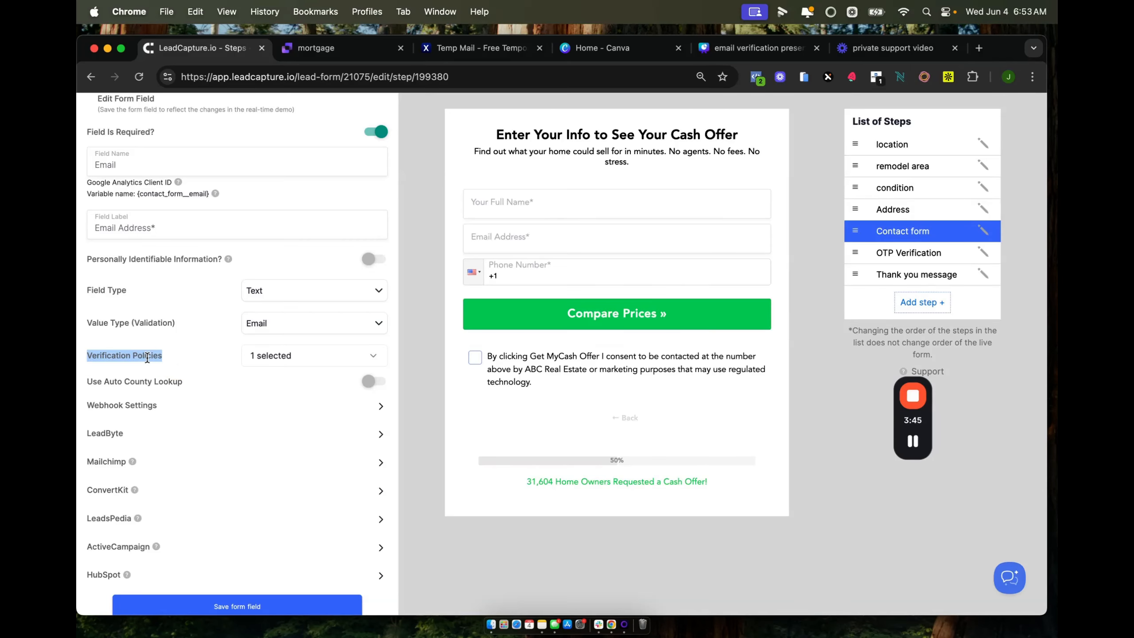
{"action": "left_click", "coordinate": [236, 606]}
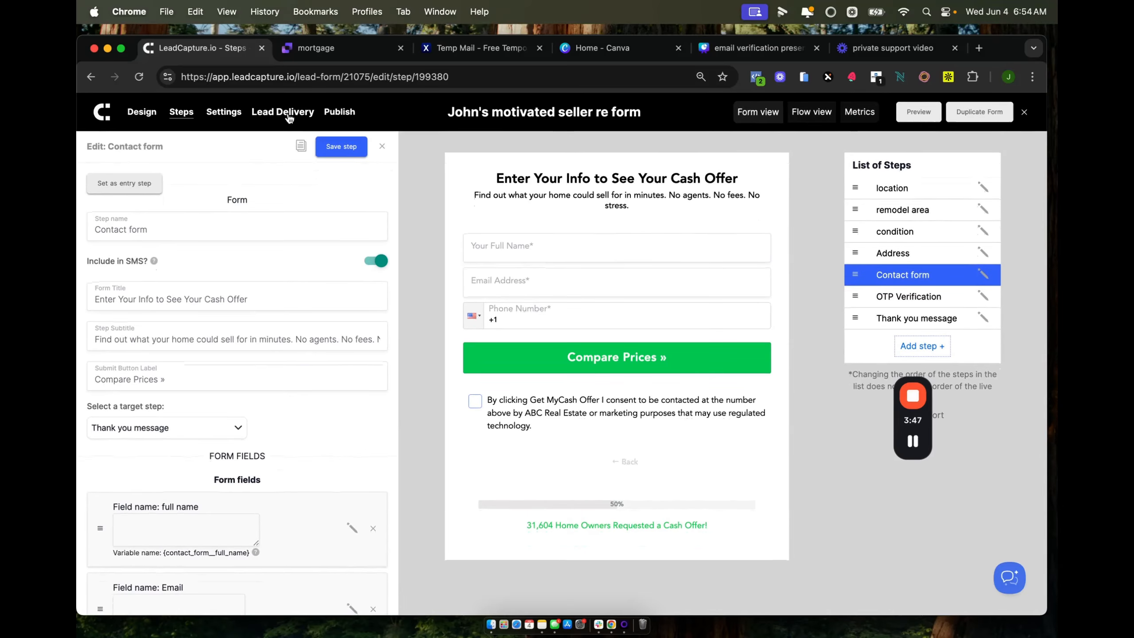
{"action": "scroll", "coordinate": [280, 272], "scroll_direction": "down", "scroll_amount": 15}
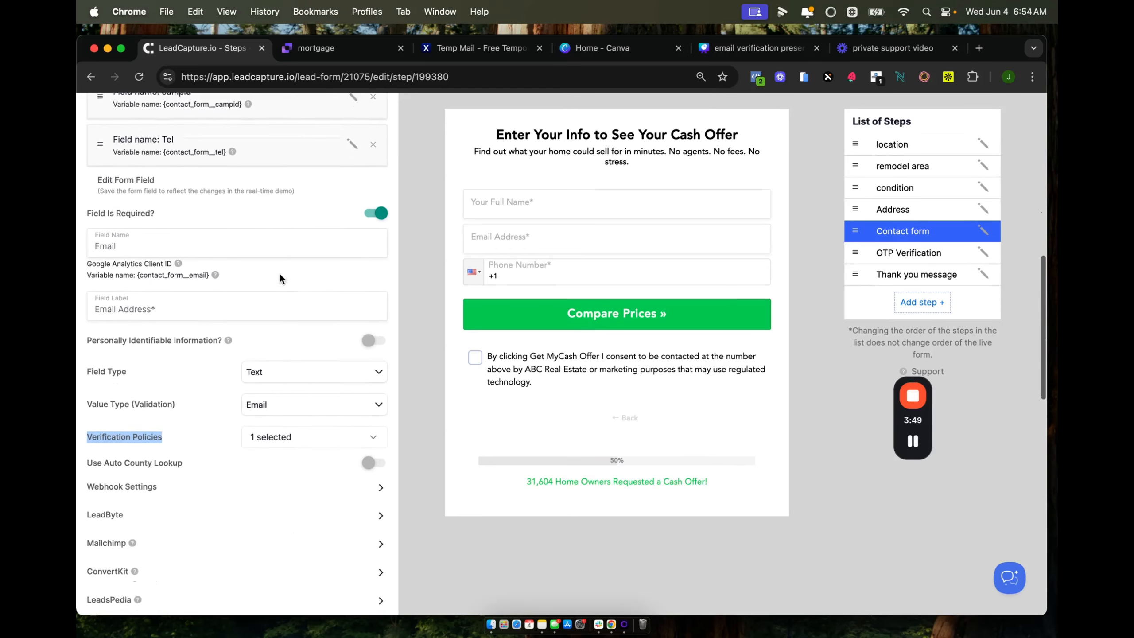
{"action": "left_click", "coordinate": [271, 415]}
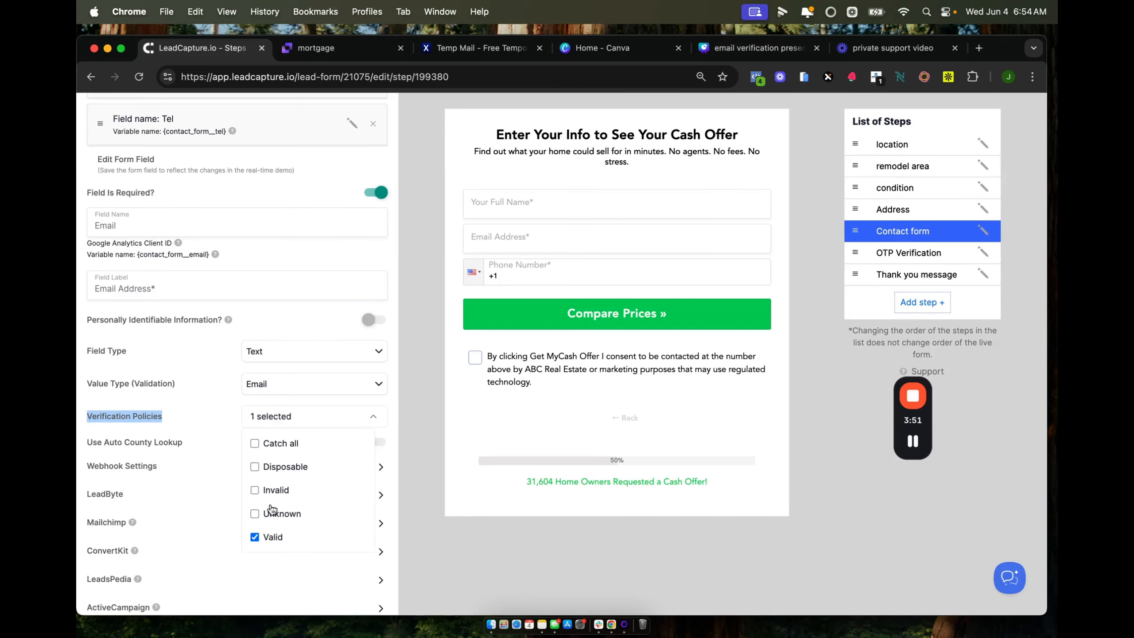
{"action": "scroll", "coordinate": [271, 510], "scroll_direction": "down", "scroll_amount": 1}
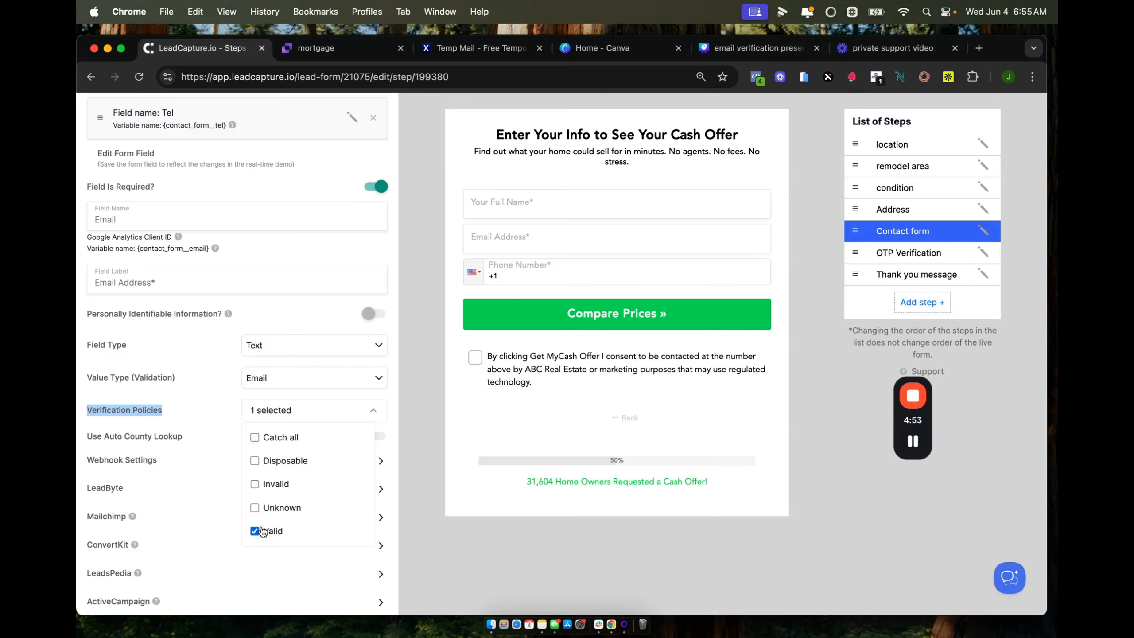
Add Unknown, Invalid and Disposable to the Email field's Verification Policies.
{"action": "left_click", "coordinate": [254, 508]}
{"action": "left_click", "coordinate": [404, 414]}
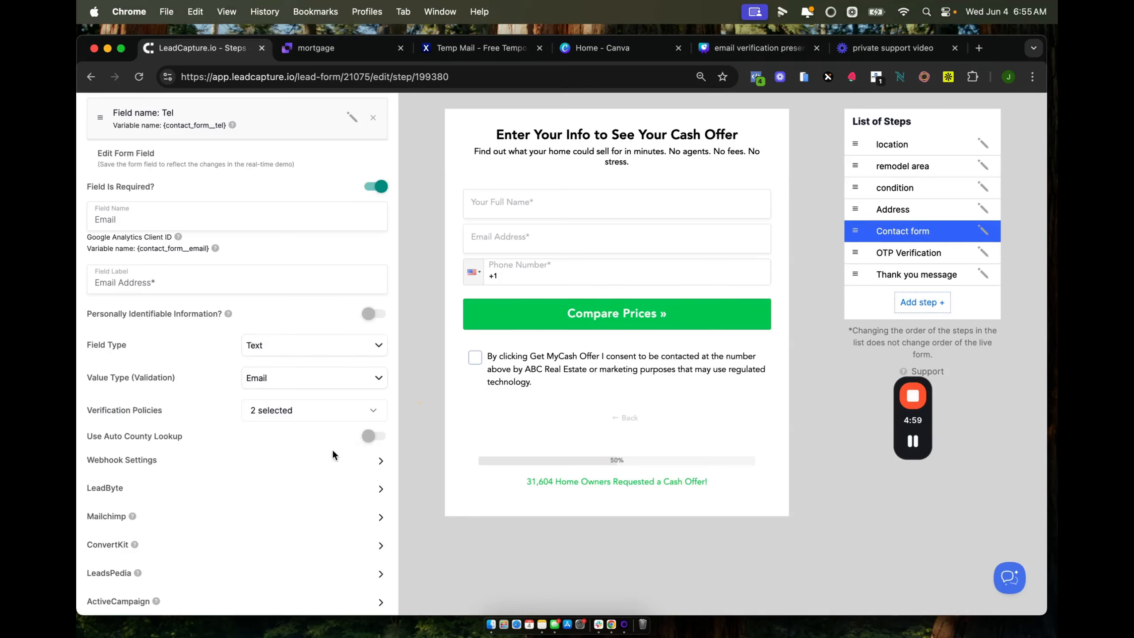
{"action": "scroll", "coordinate": [313, 483], "scroll_direction": "down", "scroll_amount": 3}
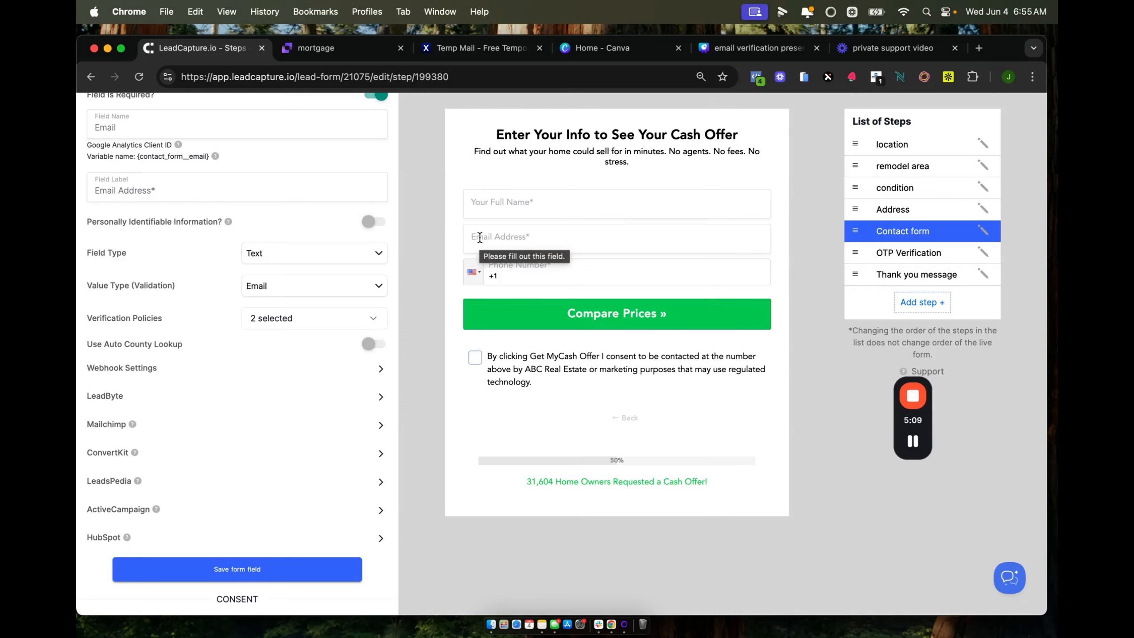
{"action": "left_click", "coordinate": [351, 325]}
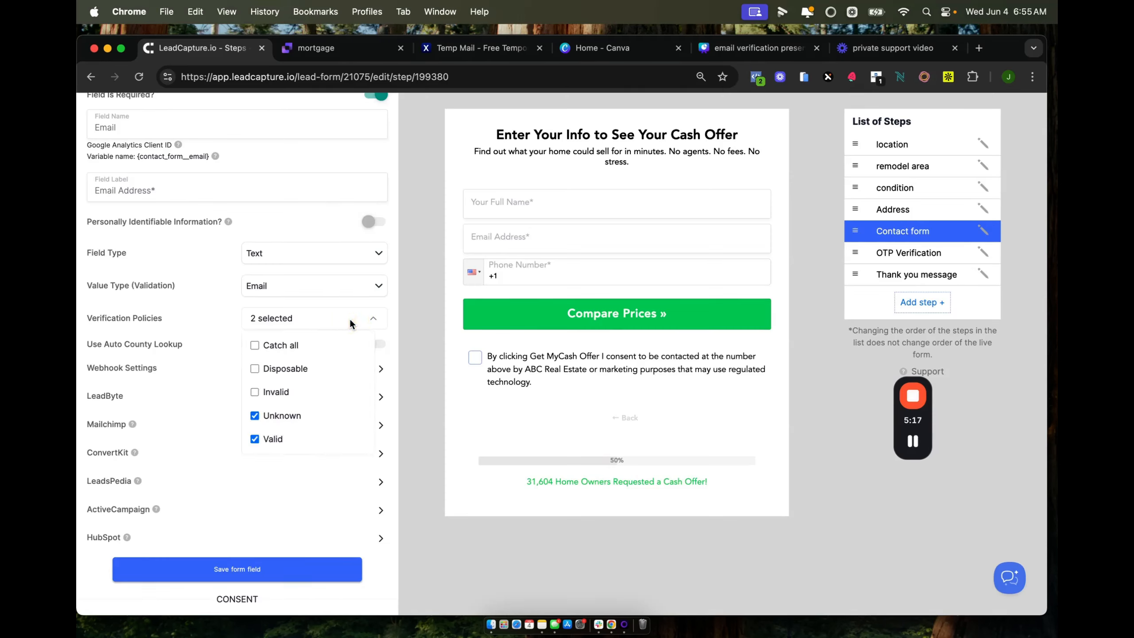
{"action": "left_click", "coordinate": [254, 392]}
{"action": "left_click", "coordinate": [256, 357]}
{"action": "mouse_move", "coordinate": [909, 445]}
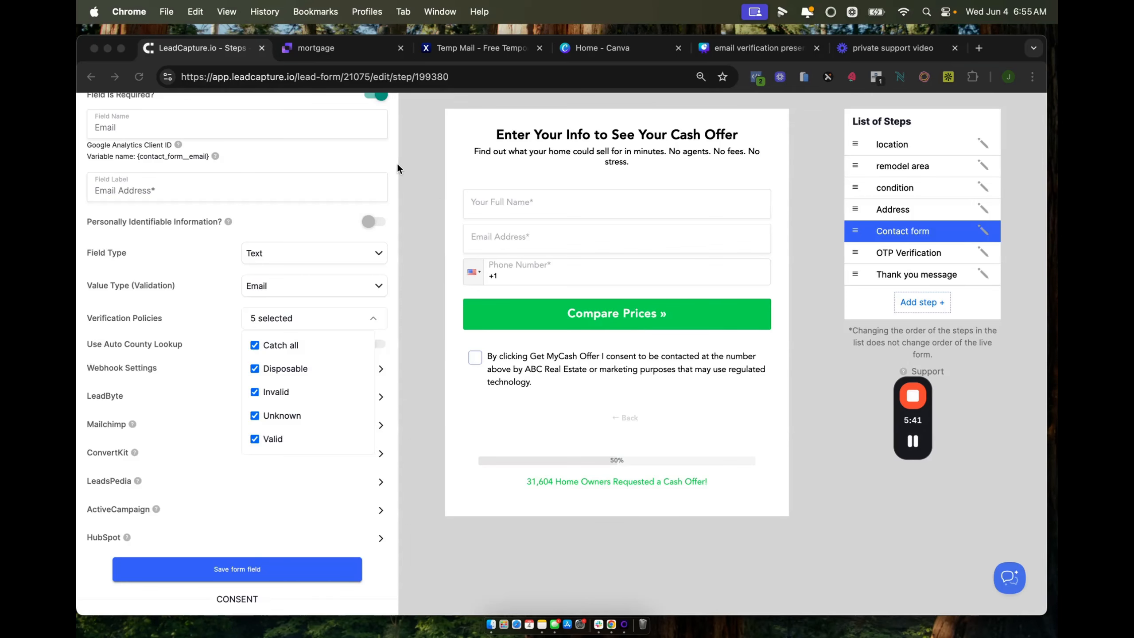
{"action": "scroll", "coordinate": [397, 168], "scroll_direction": "up", "scroll_amount": 1}
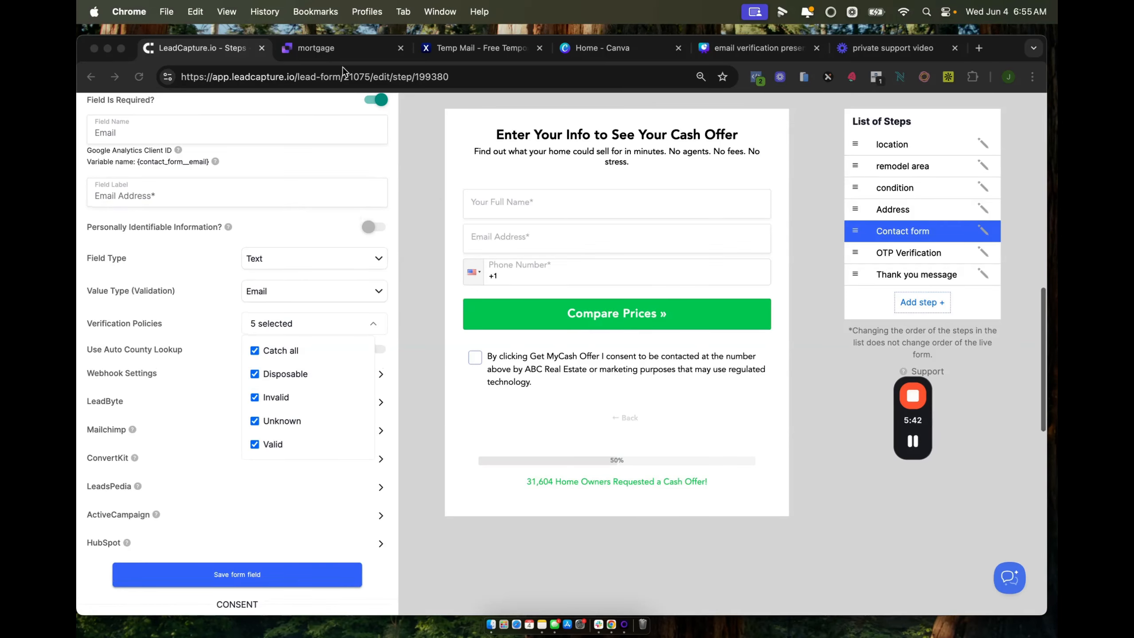
Reload the live mortgage form and answer zip, Single Family Home, Excellent condition and address.
{"action": "left_click", "coordinate": [325, 49]}
{"action": "key", "text": "cmd+r"}
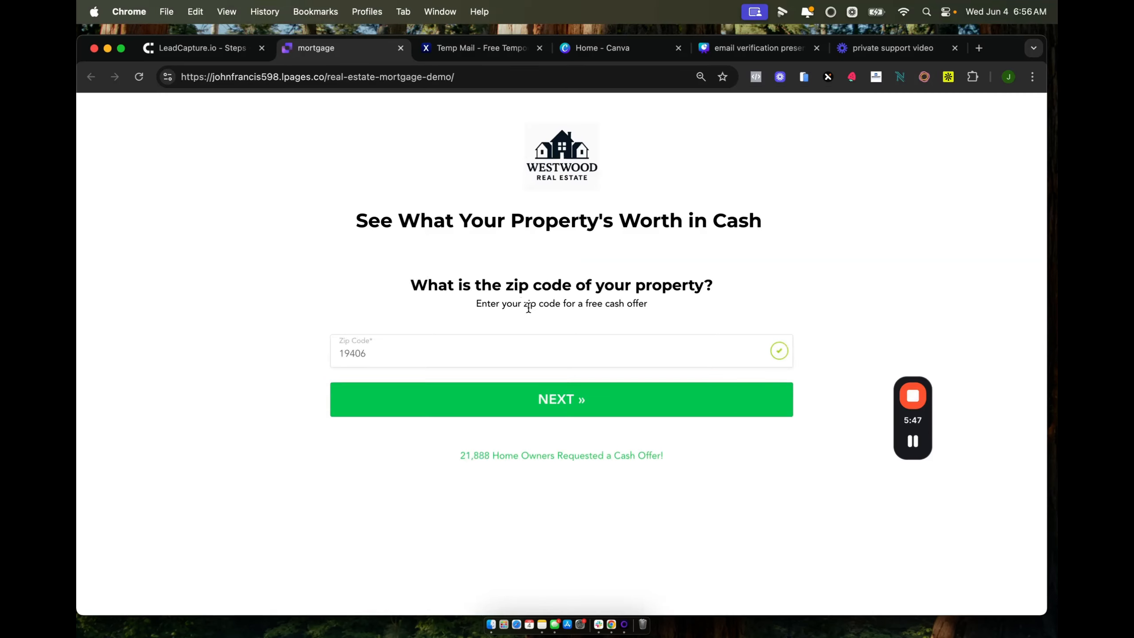
{"action": "left_click", "coordinate": [465, 399]}
{"action": "left_click", "coordinate": [407, 333]}
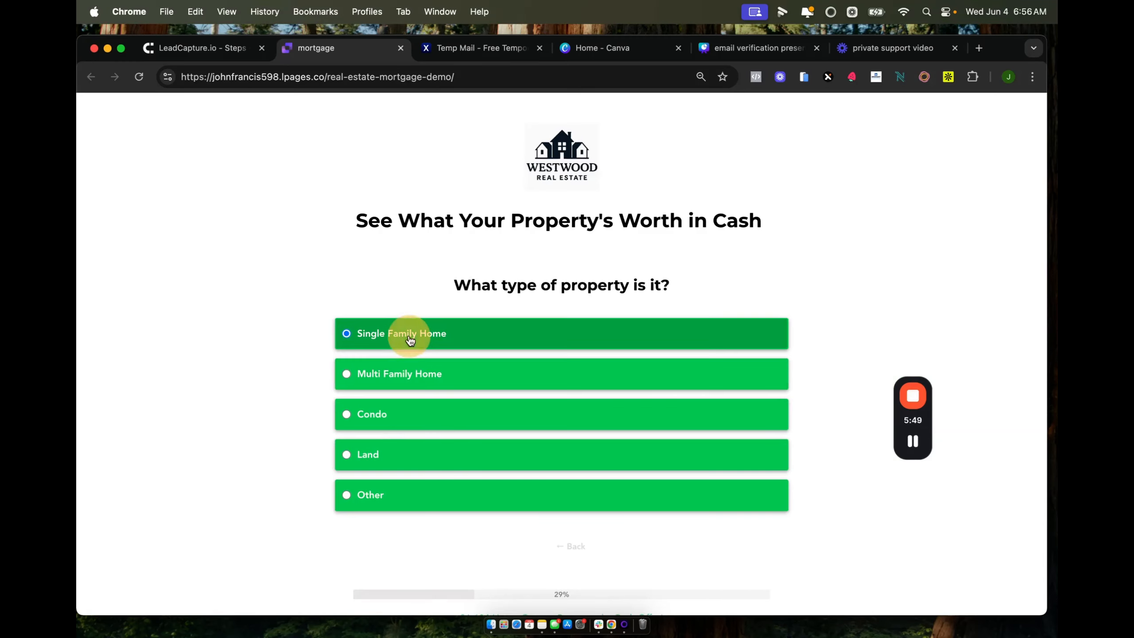
{"action": "left_click", "coordinate": [400, 349]}
{"action": "left_click", "coordinate": [385, 350]}
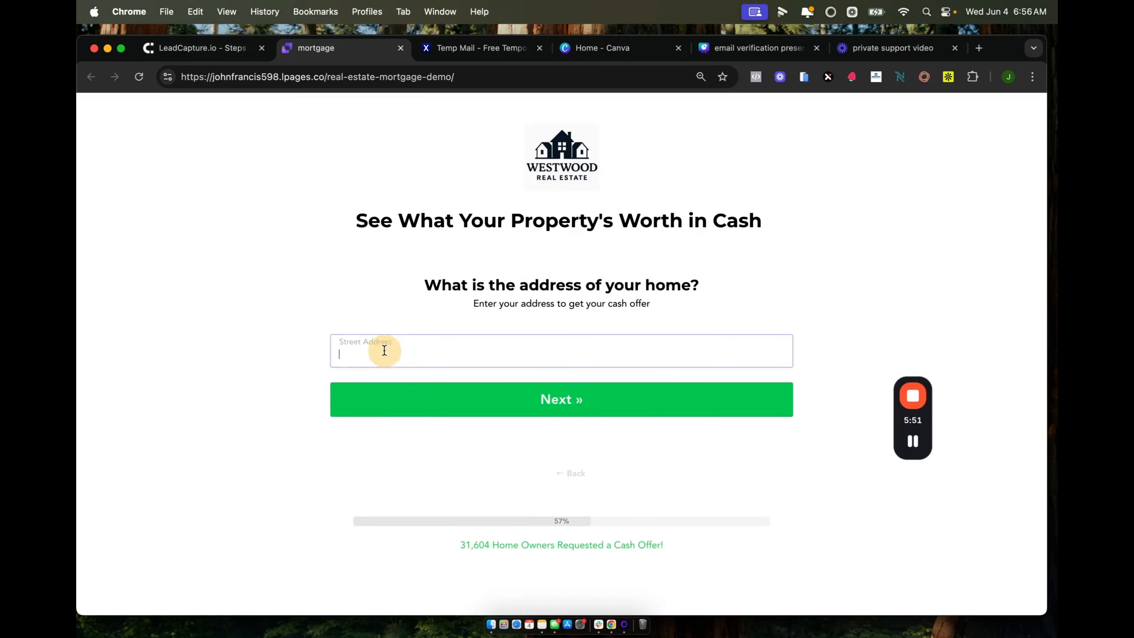
{"action": "left_click", "coordinate": [399, 408]}
{"action": "left_click", "coordinate": [397, 403]}
Enter the full name and a work email that passes verification, moving on to Phone Number.
{"action": "left_click", "coordinate": [397, 357]}
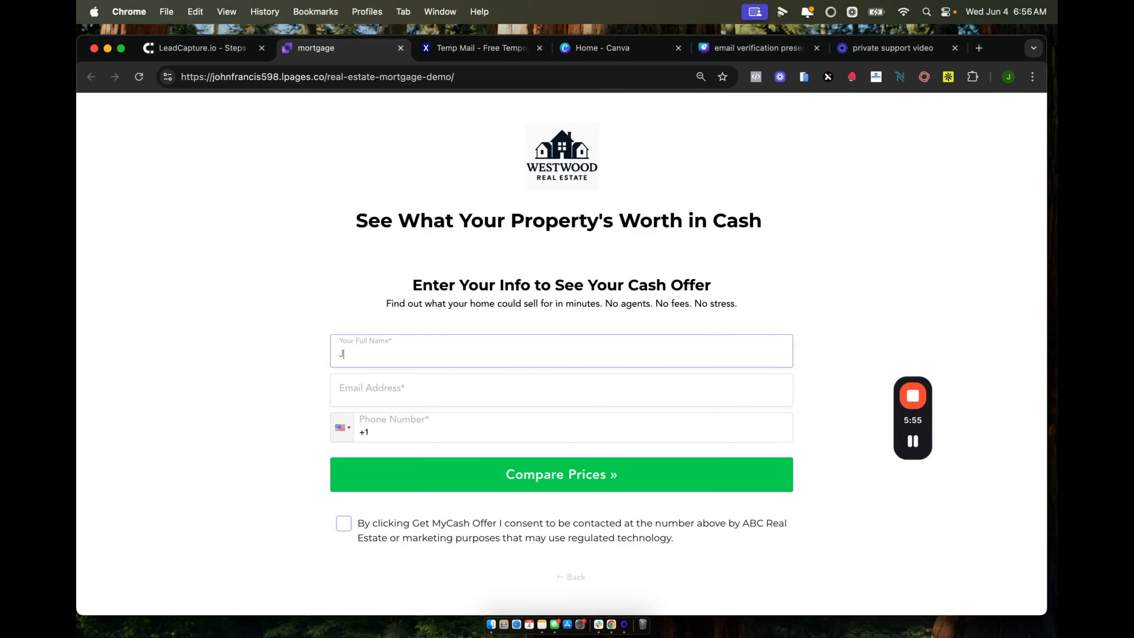
{"action": "key", "text": "Return"}
{"action": "left_click", "coordinate": [609, 388]}
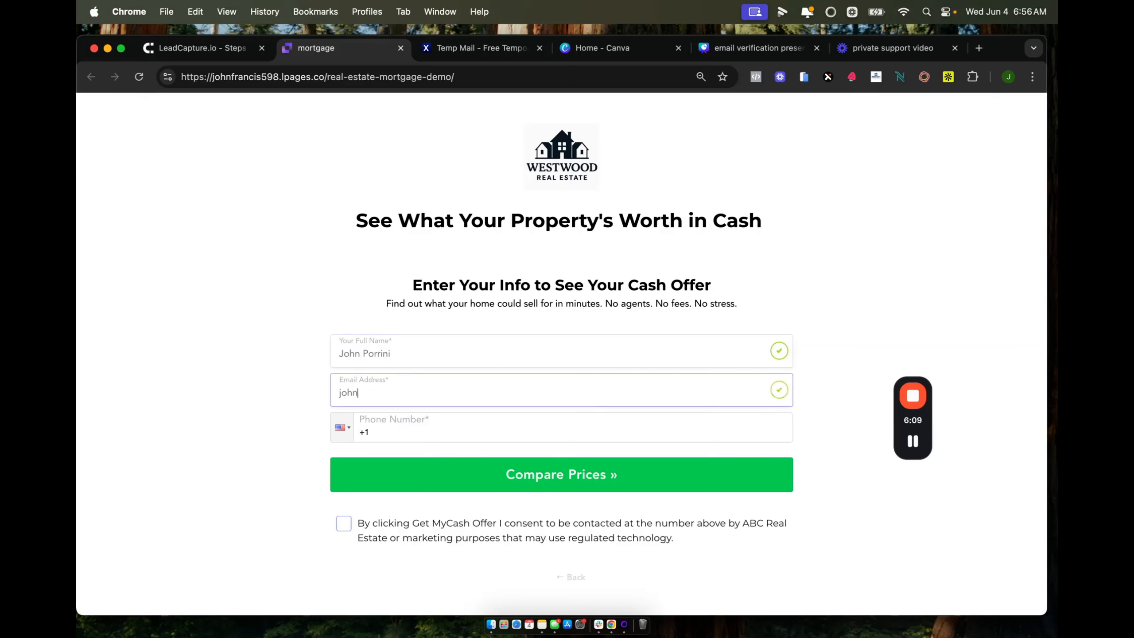
{"action": "key", "text": "Tab"}
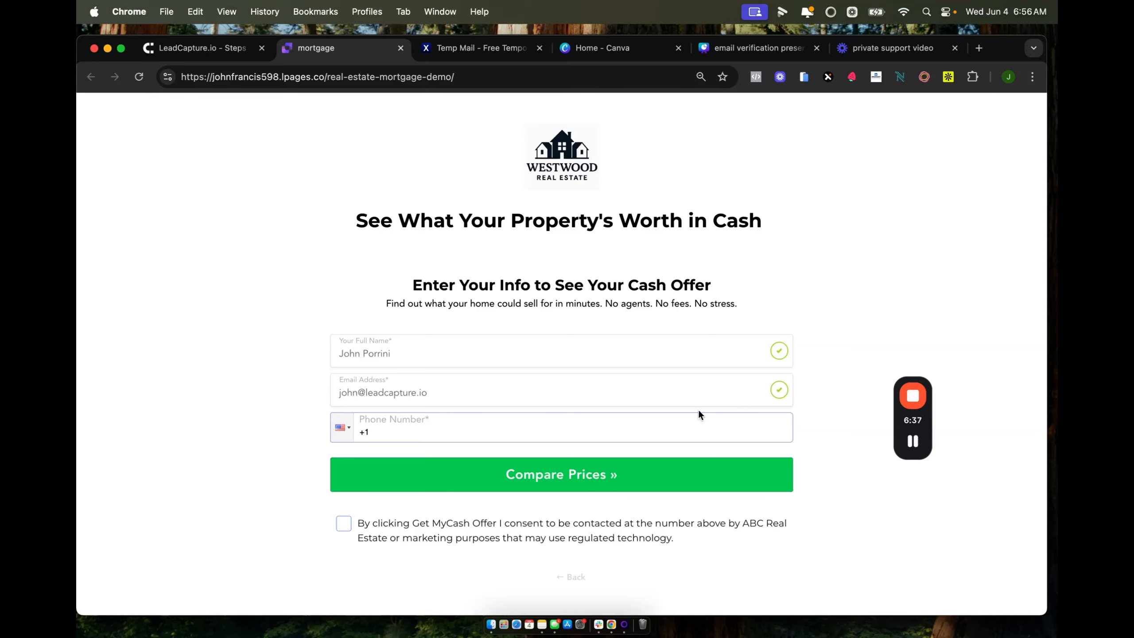
{"action": "triple_click", "coordinate": [396, 398]}
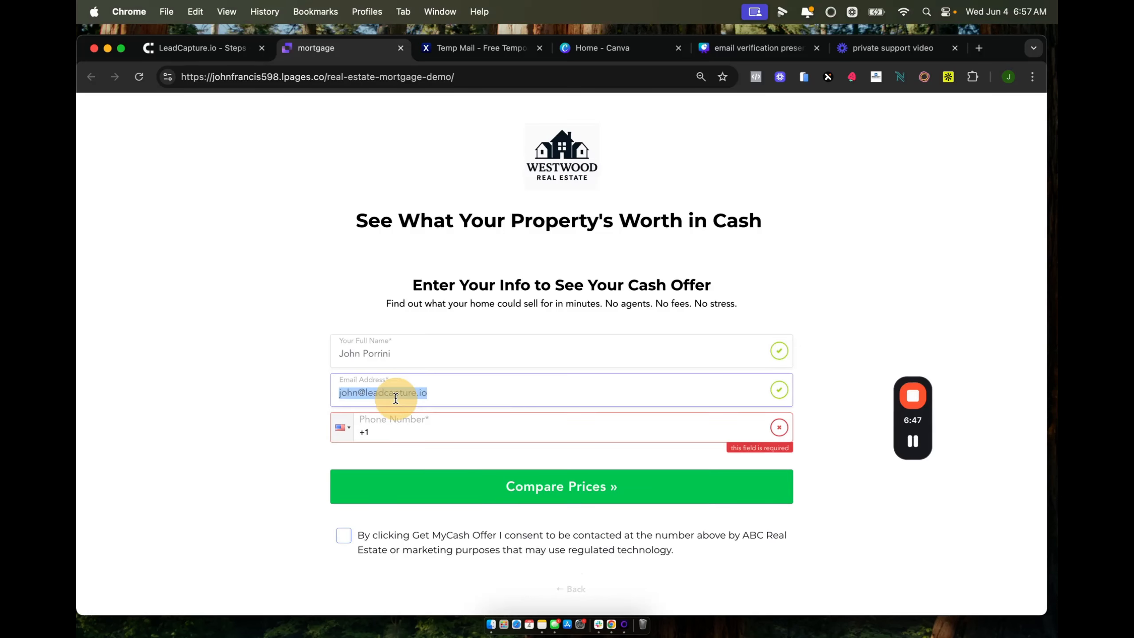
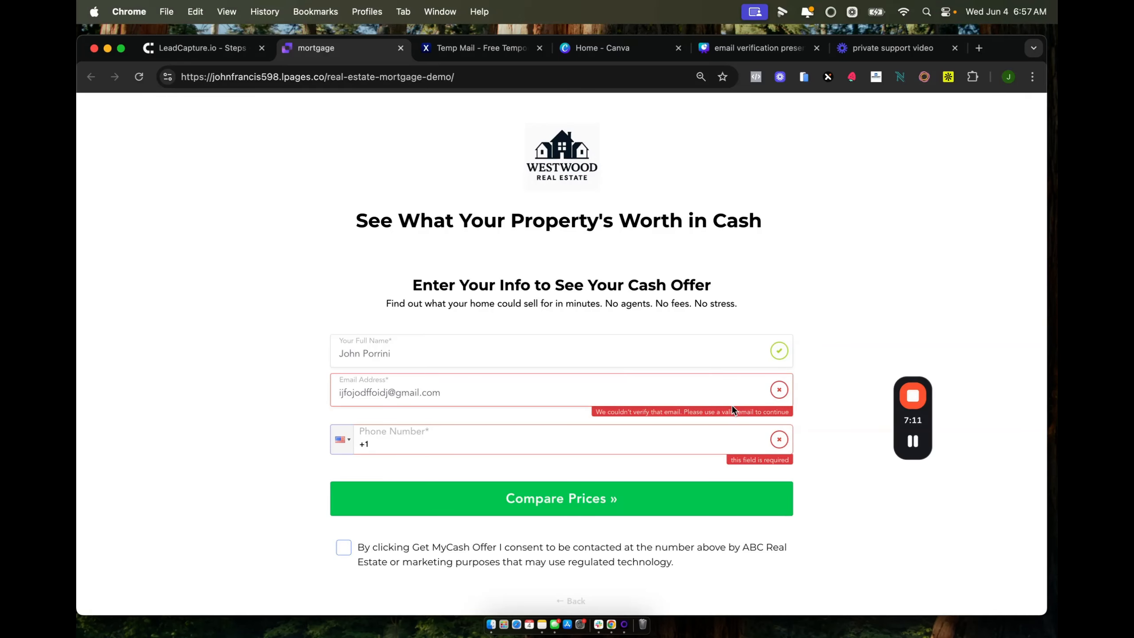
Enter a made-up Gmail address to get it rejected, then copy a Temp Mail disposable address.
{"action": "left_click", "coordinate": [474, 47]}
{"action": "left_click", "coordinate": [605, 377]}
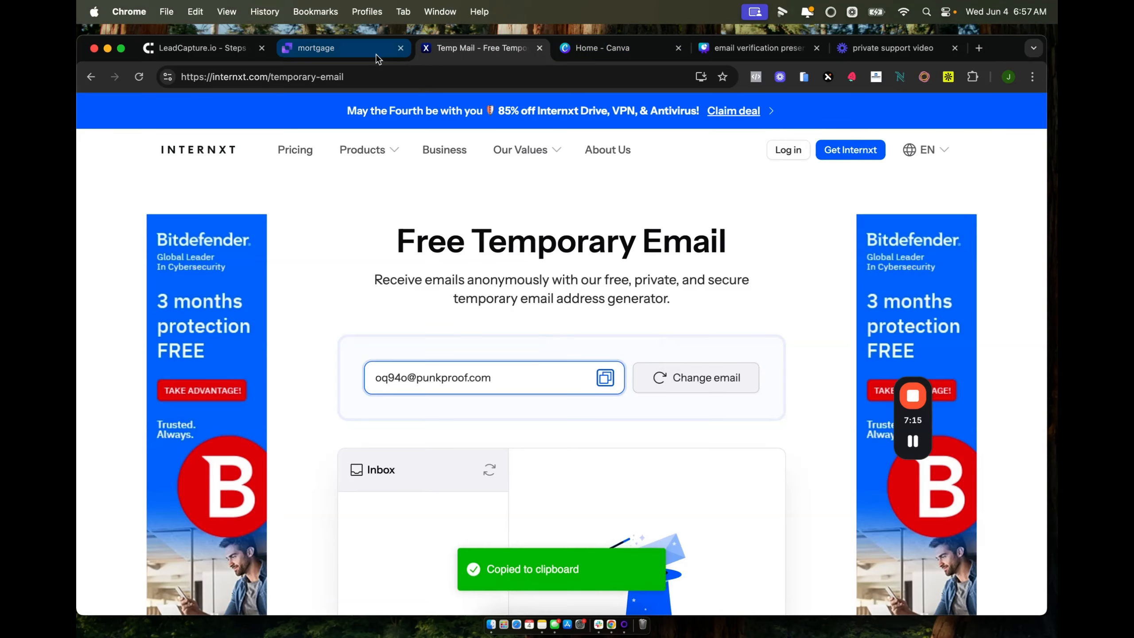
{"action": "left_click", "coordinate": [325, 54]}
Paste the disposable address, then overwrite the rejected email by typing the valid work email.
{"action": "triple_click", "coordinate": [388, 393]}
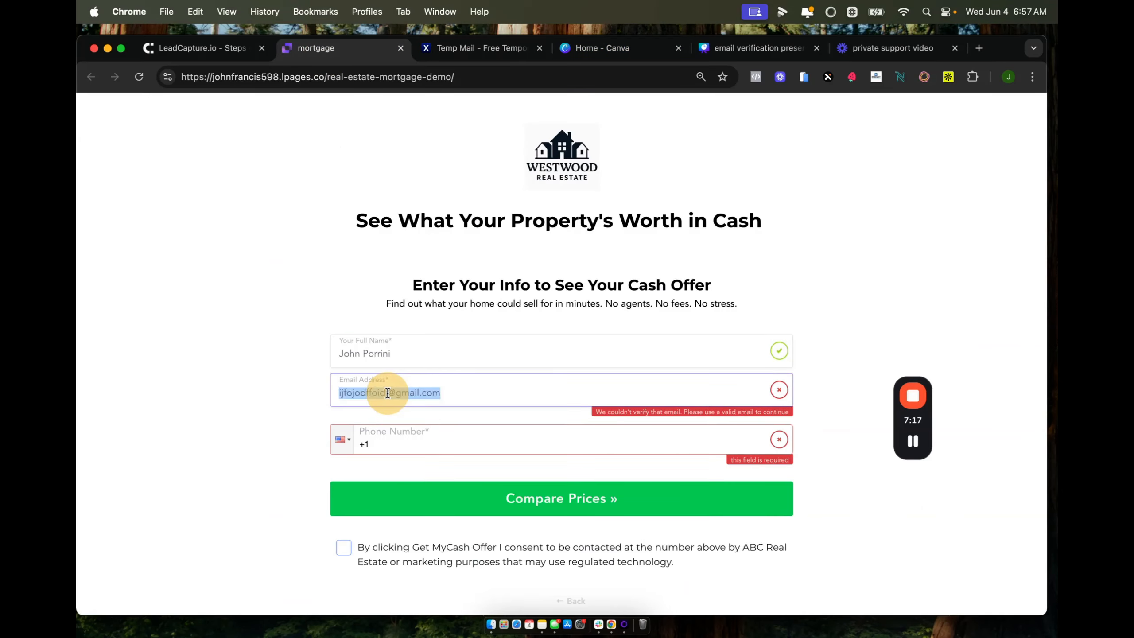
{"action": "key", "text": "super+v"}
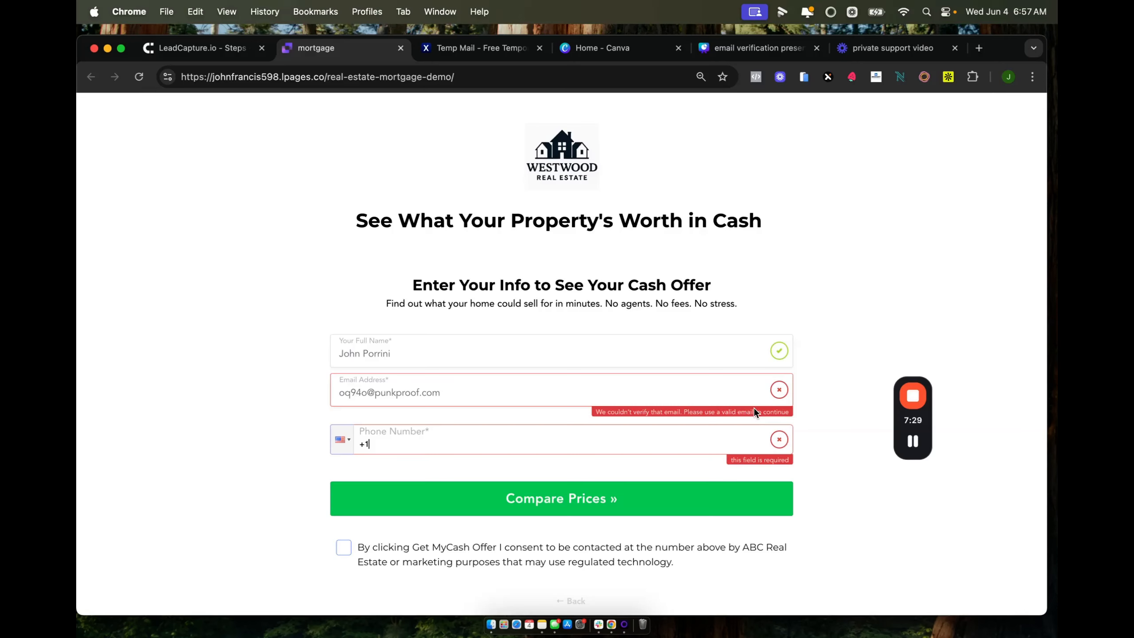
{"action": "triple_click", "coordinate": [397, 387]}
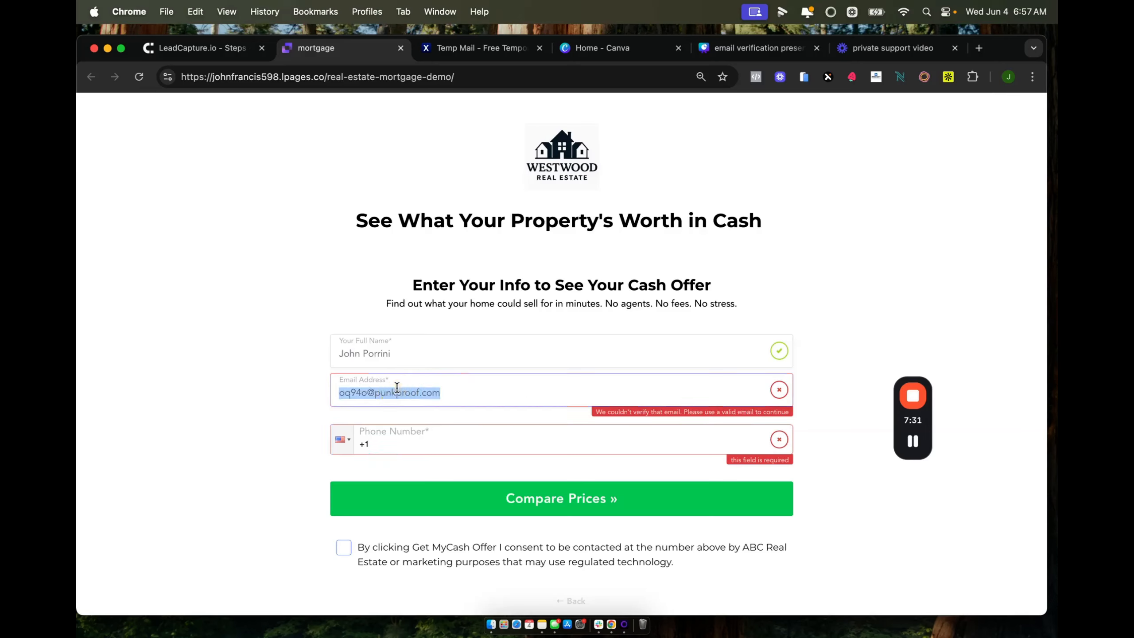
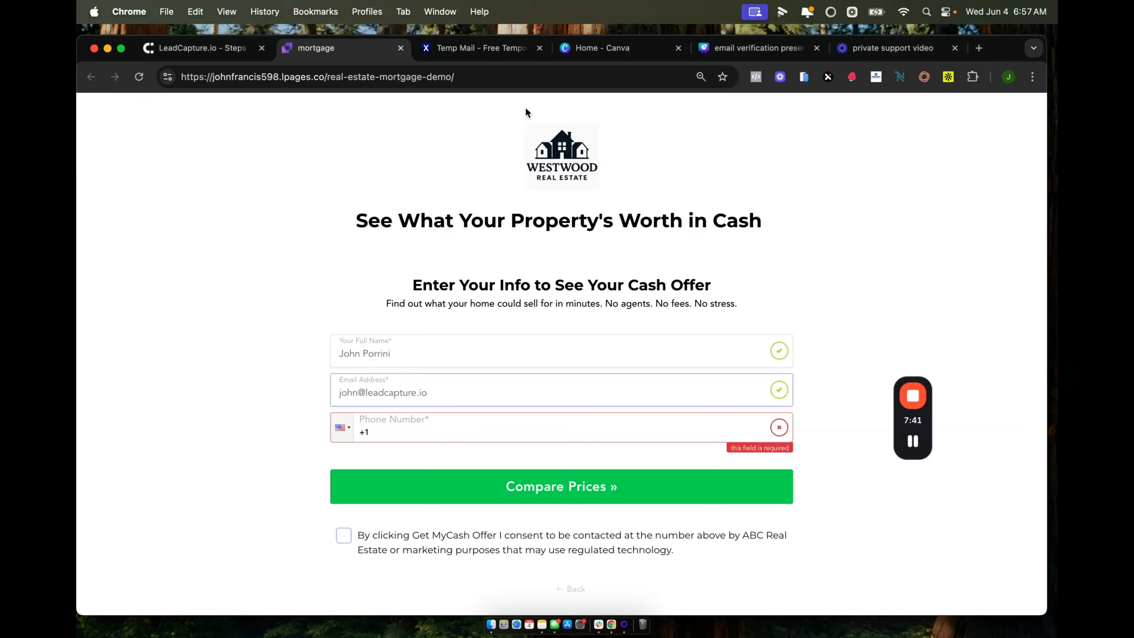
Close the step editor and scroll to My Leads to reveal the newest lead's verification check.
{"action": "left_click", "coordinate": [207, 50]}
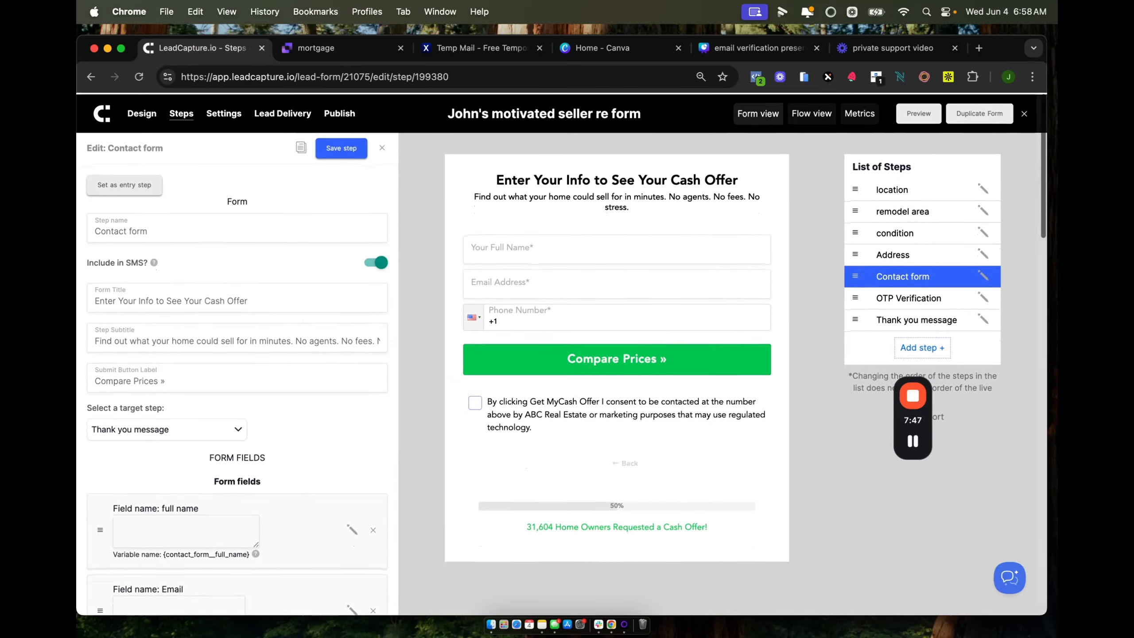
{"action": "left_click", "coordinate": [1024, 114]}
{"action": "scroll", "coordinate": [820, 333], "scroll_direction": "down", "scroll_amount": 3}
{"action": "scroll", "coordinate": [820, 336], "scroll_direction": "down", "scroll_amount": 3}
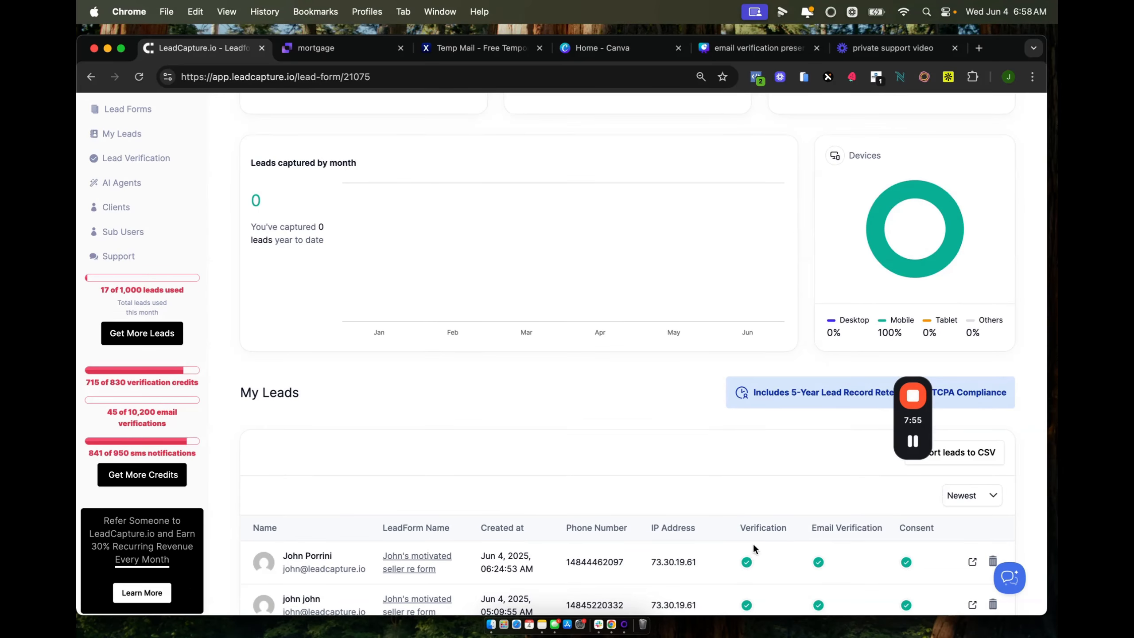
{"action": "left_click_drag", "start_coordinate": [921, 422], "coordinate": [937, 290]}
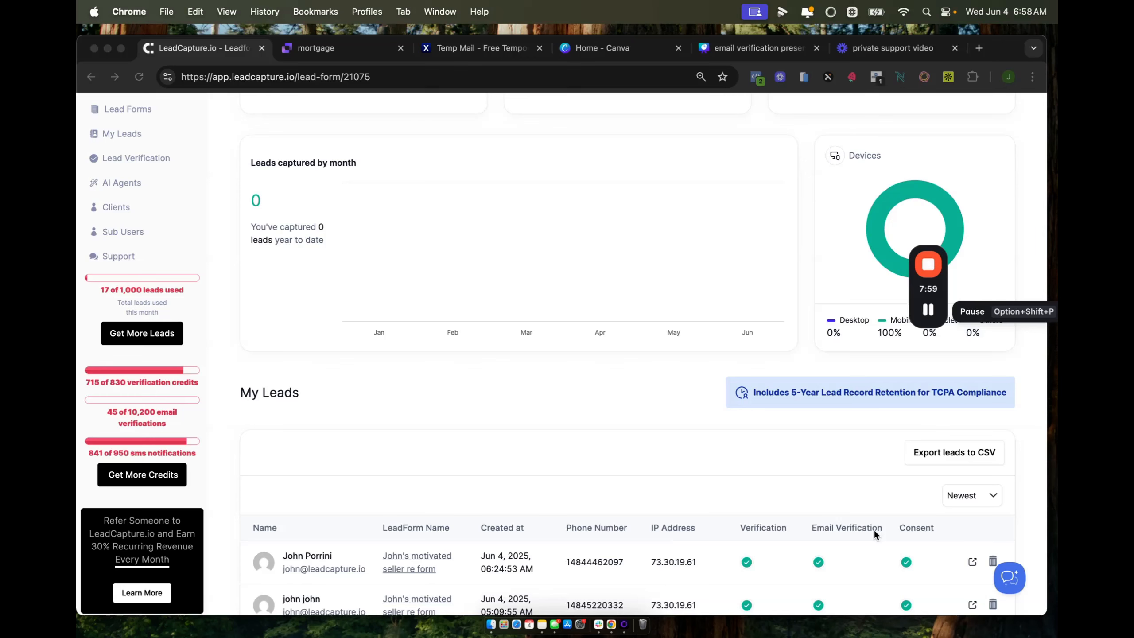
{"action": "scroll", "coordinate": [765, 529], "scroll_direction": "down", "scroll_amount": 1}
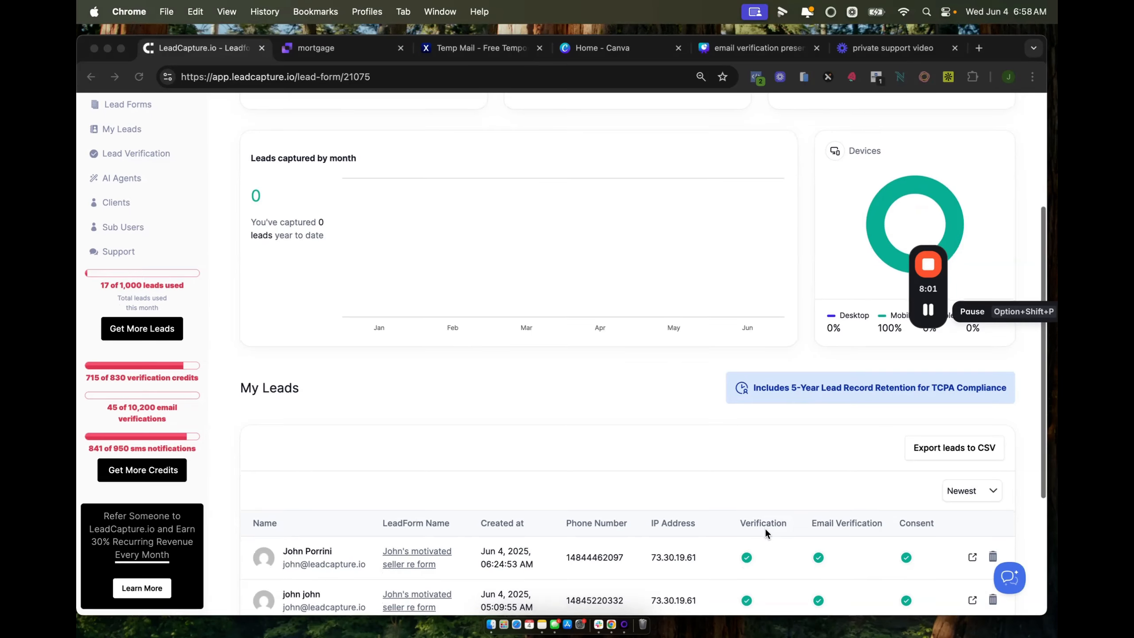
{"action": "left_click", "coordinate": [744, 559]}
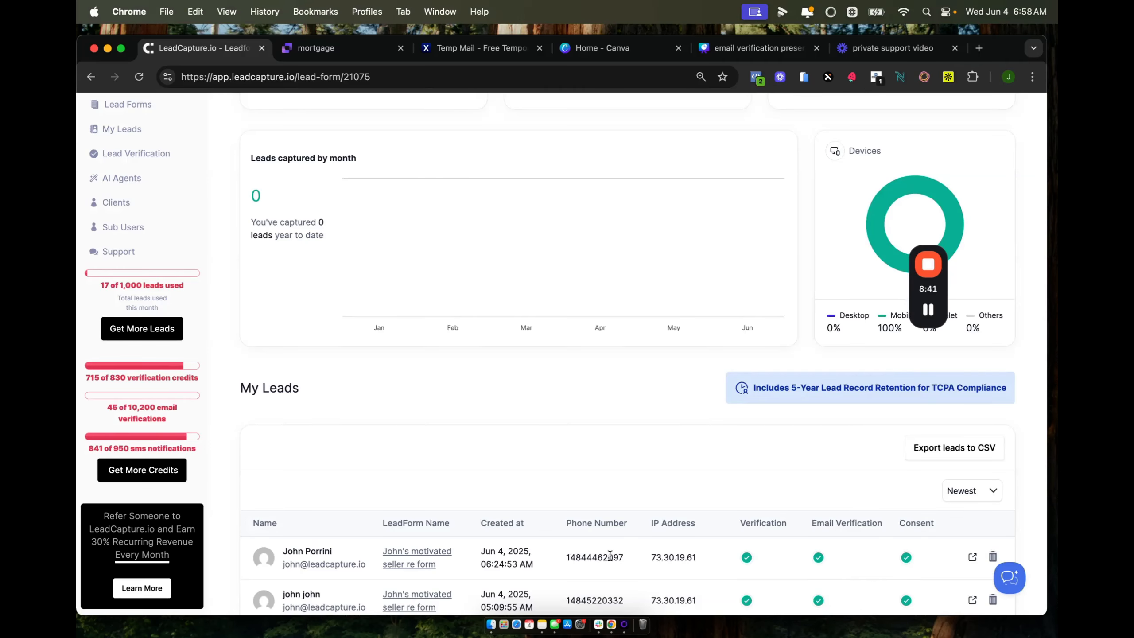
Open the newest lead's page, confirm its email shows valid, and scroll to the webhook payload.
{"action": "left_click", "coordinate": [300, 553]}
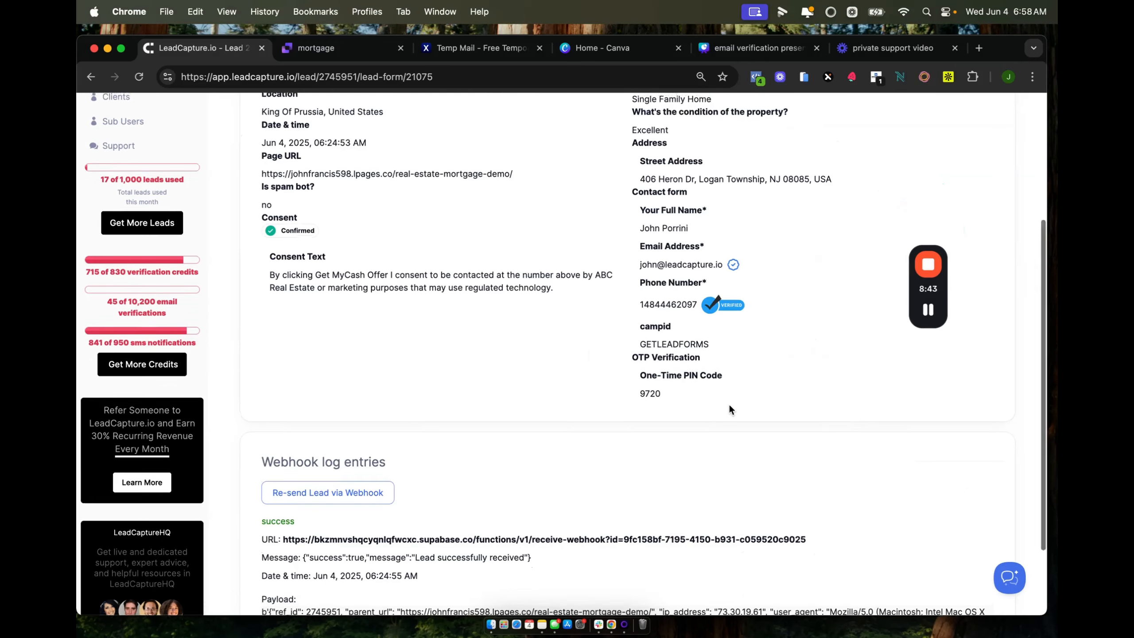
{"action": "scroll", "coordinate": [728, 403], "scroll_direction": "up", "scroll_amount": 5}
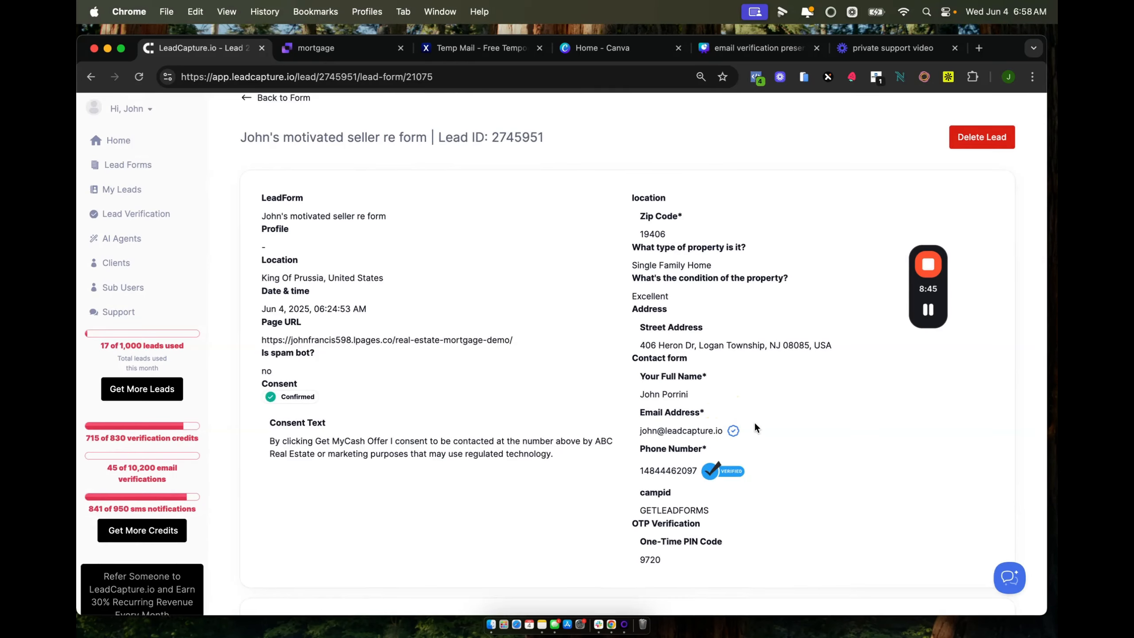
{"action": "mouse_move", "coordinate": [731, 432]}
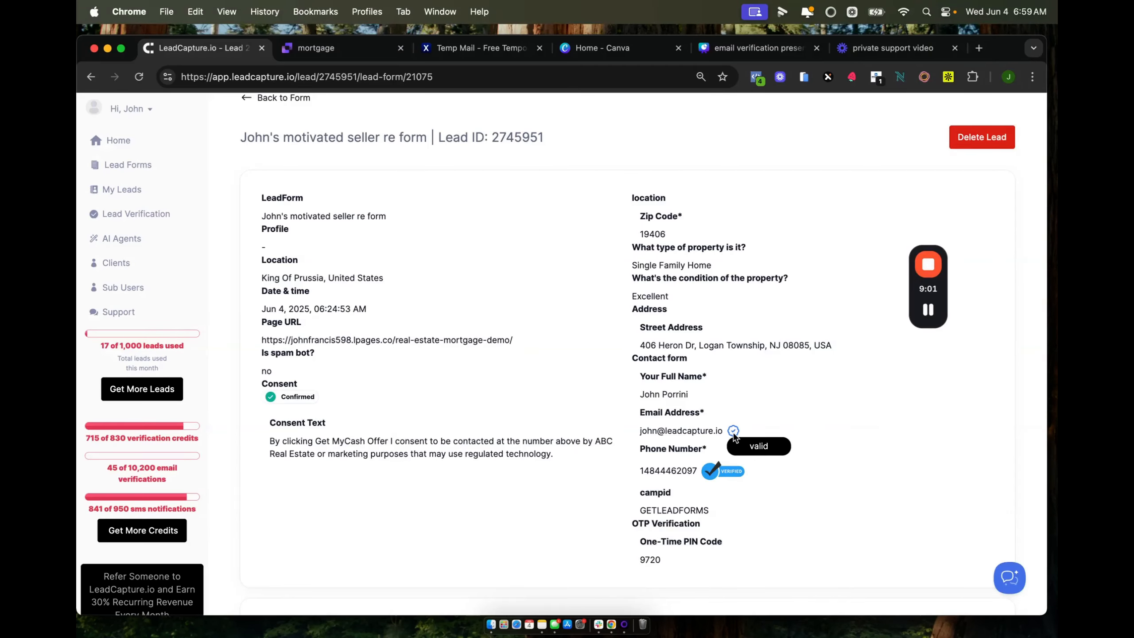
{"action": "scroll", "coordinate": [734, 435], "scroll_direction": "down", "scroll_amount": 5}
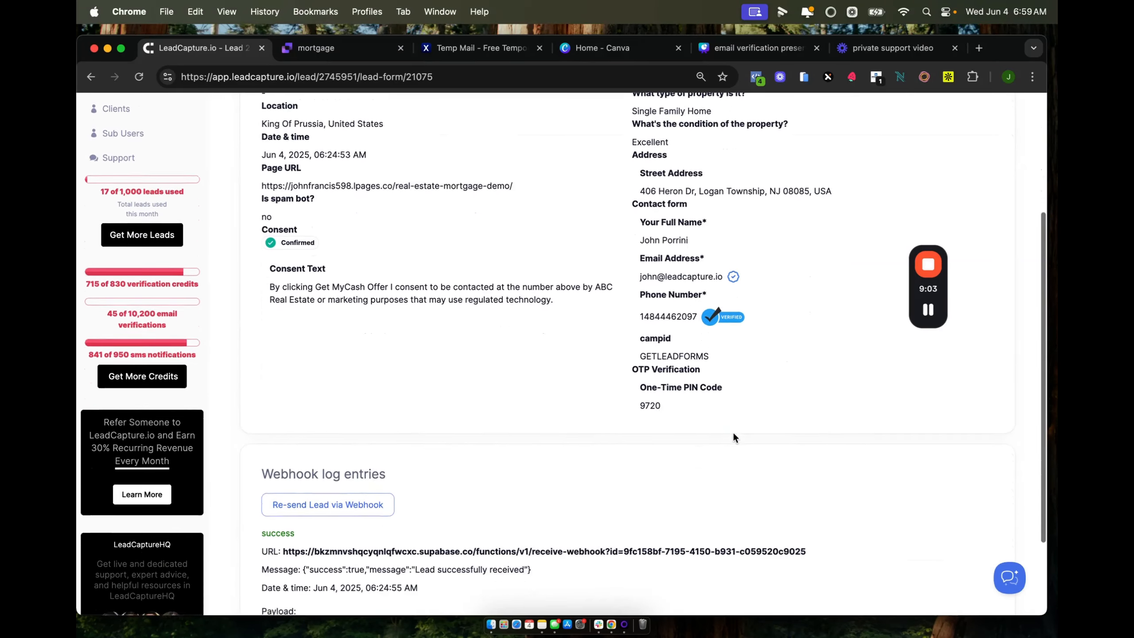
{"action": "scroll", "coordinate": [734, 435], "scroll_direction": "down", "scroll_amount": 2}
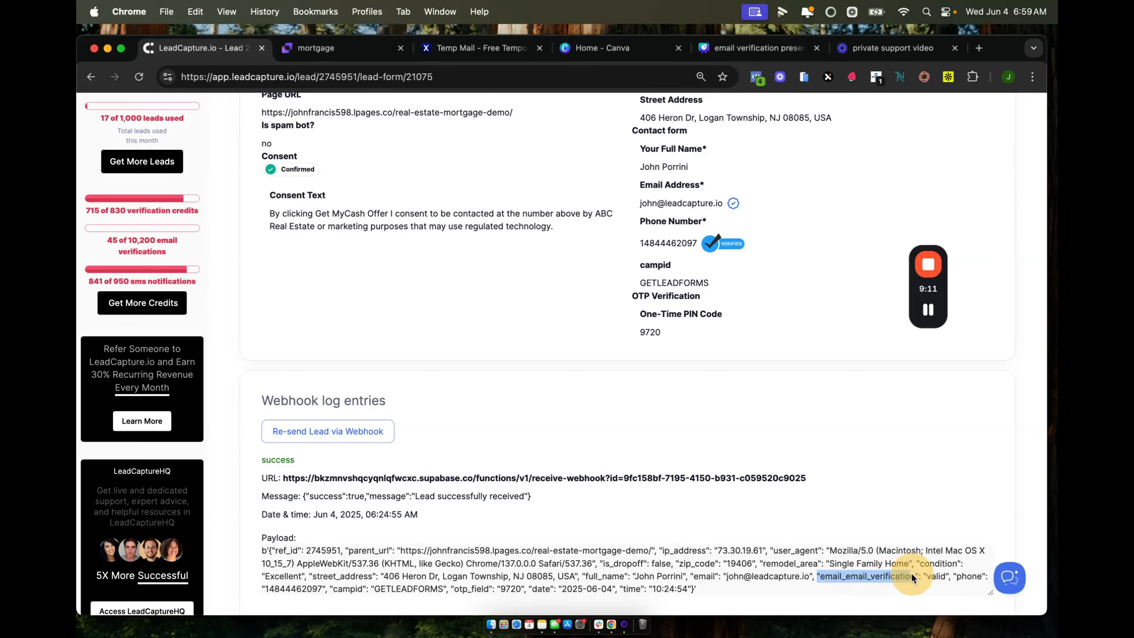
{"action": "left_click", "coordinate": [927, 578]}
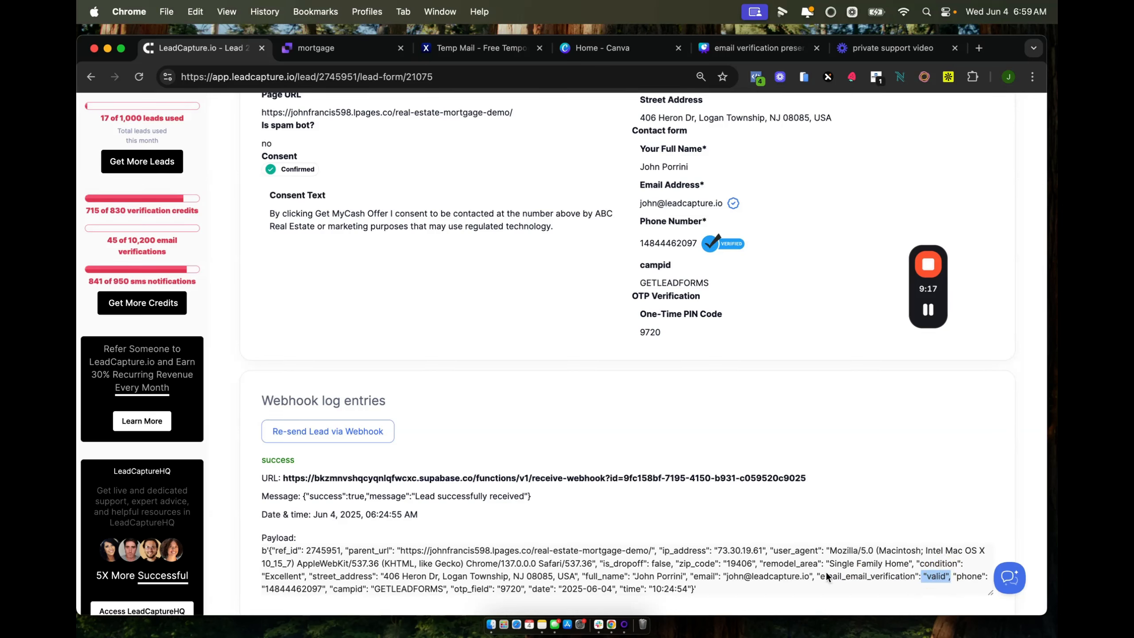
{"action": "left_click_drag", "start_coordinate": [821, 576], "coordinate": [888, 576]}
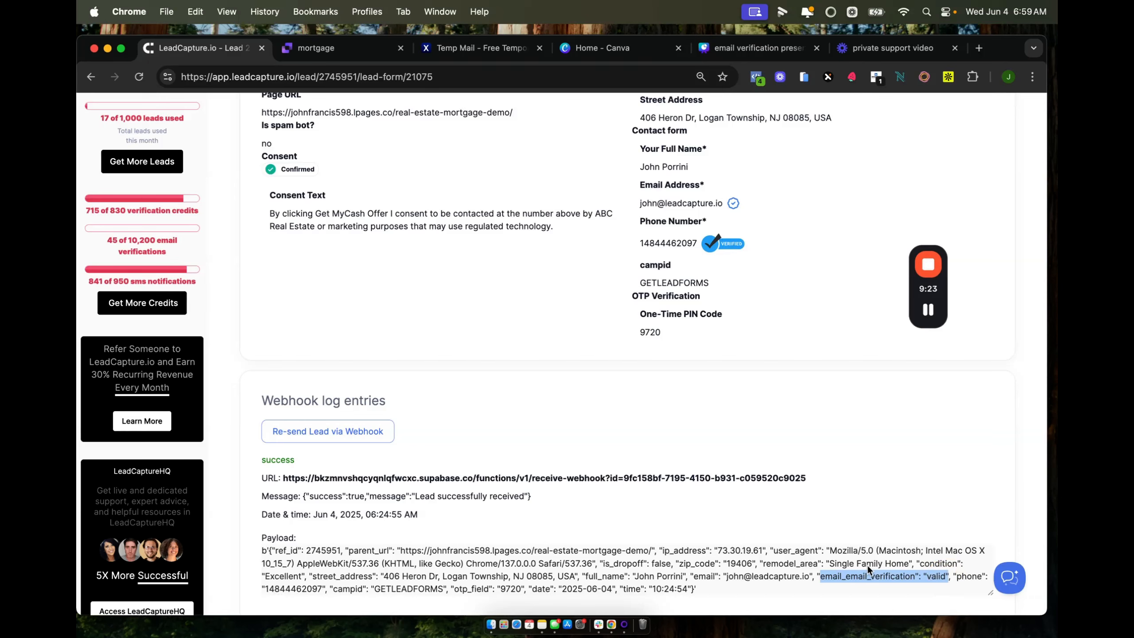
{"action": "left_click", "coordinate": [809, 574]}
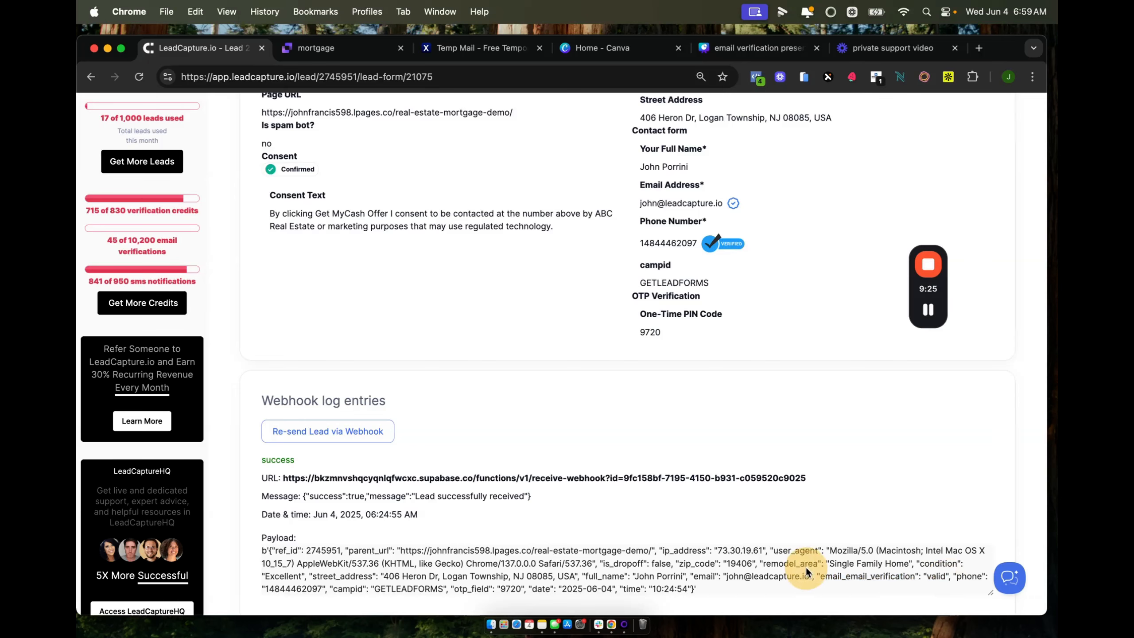
{"action": "left_click", "coordinate": [819, 579]}
{"action": "left_click_drag", "start_coordinate": [818, 579], "coordinate": [911, 577]}
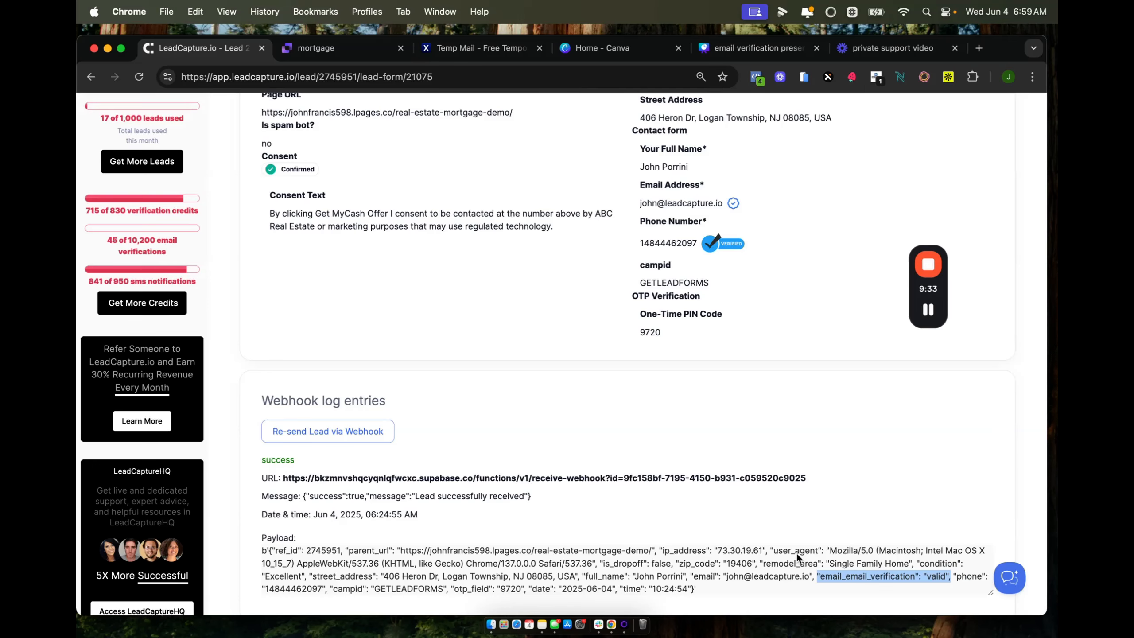
{"action": "scroll", "coordinate": [797, 458], "scroll_direction": "up", "scroll_amount": 2}
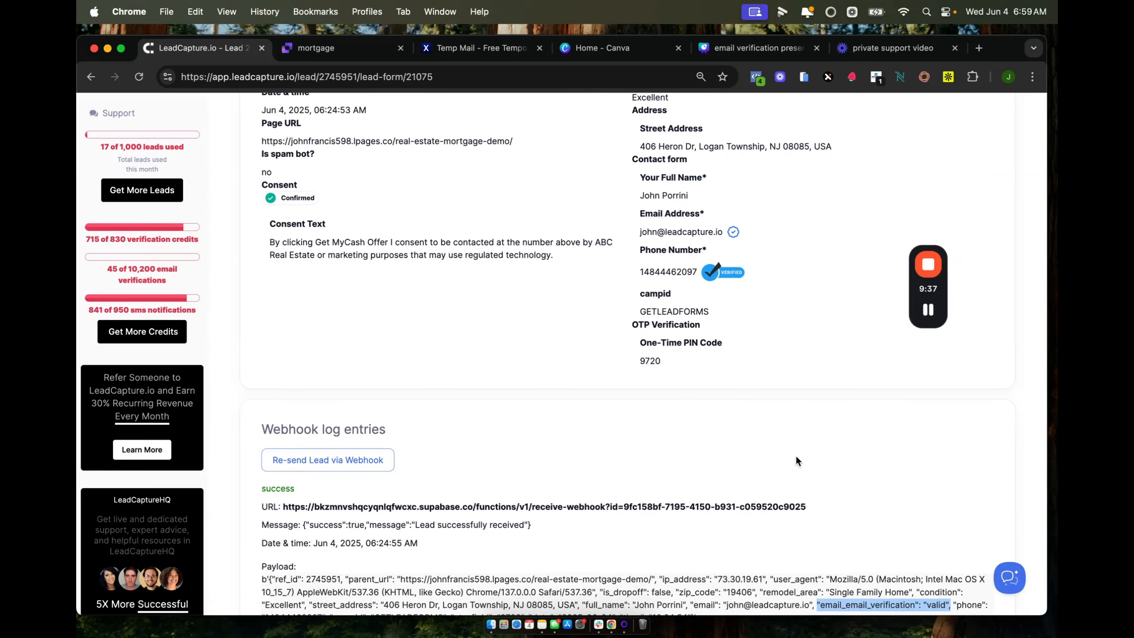
{"action": "scroll", "coordinate": [797, 458], "scroll_direction": "down", "scroll_amount": 2}
{"action": "scroll", "coordinate": [796, 454], "scroll_direction": "up", "scroll_amount": 10}
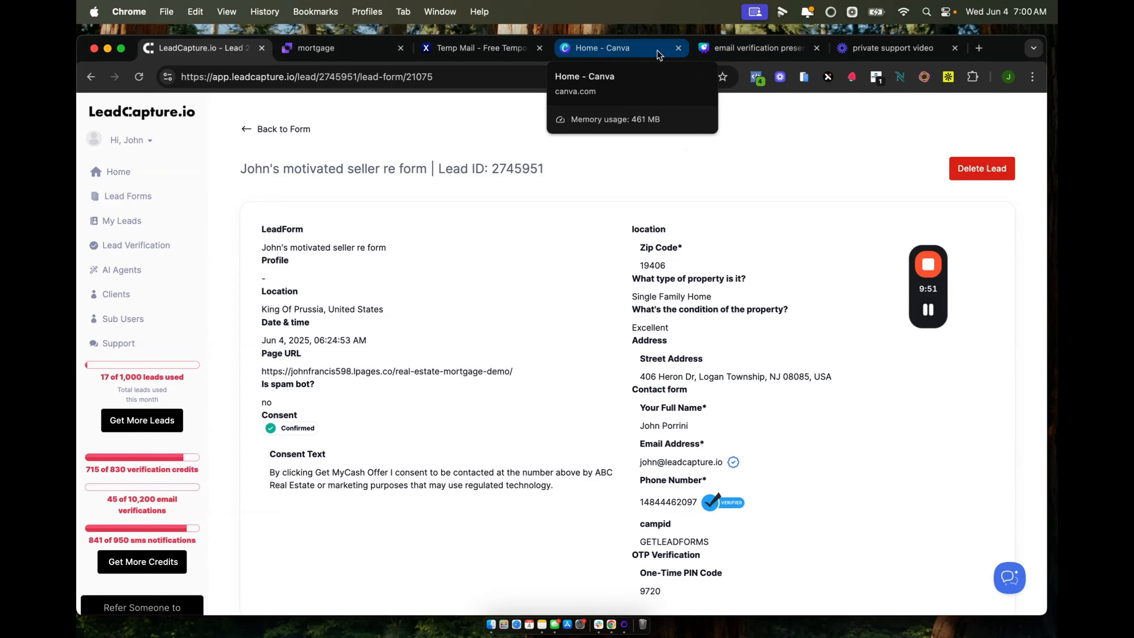
{"action": "left_click", "coordinate": [726, 49]}
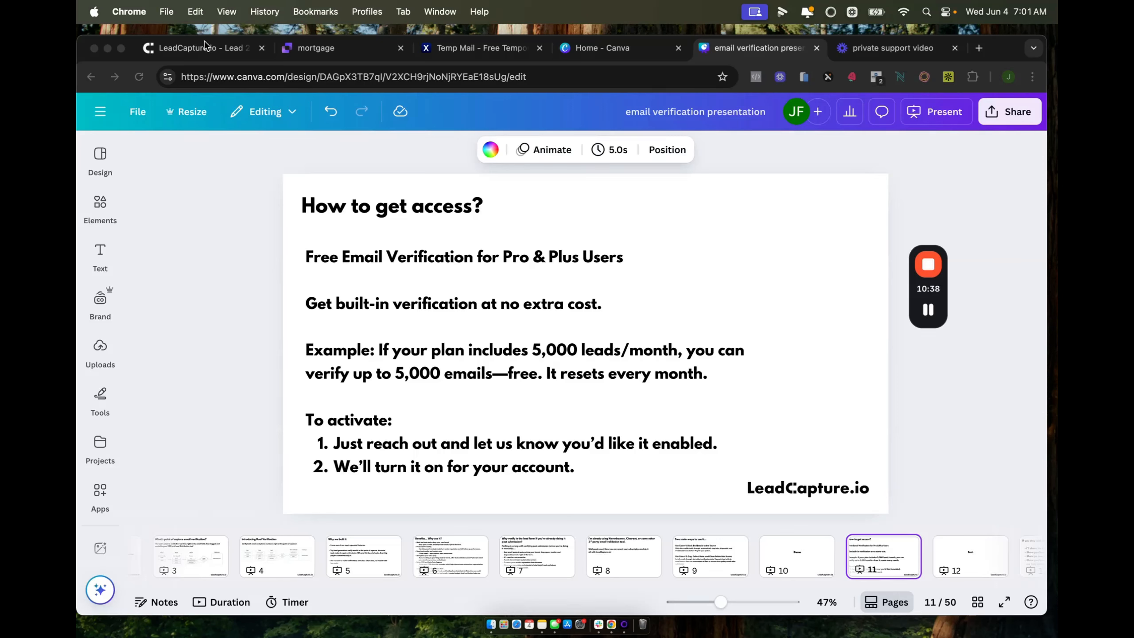
{"action": "left_click", "coordinate": [174, 52]}
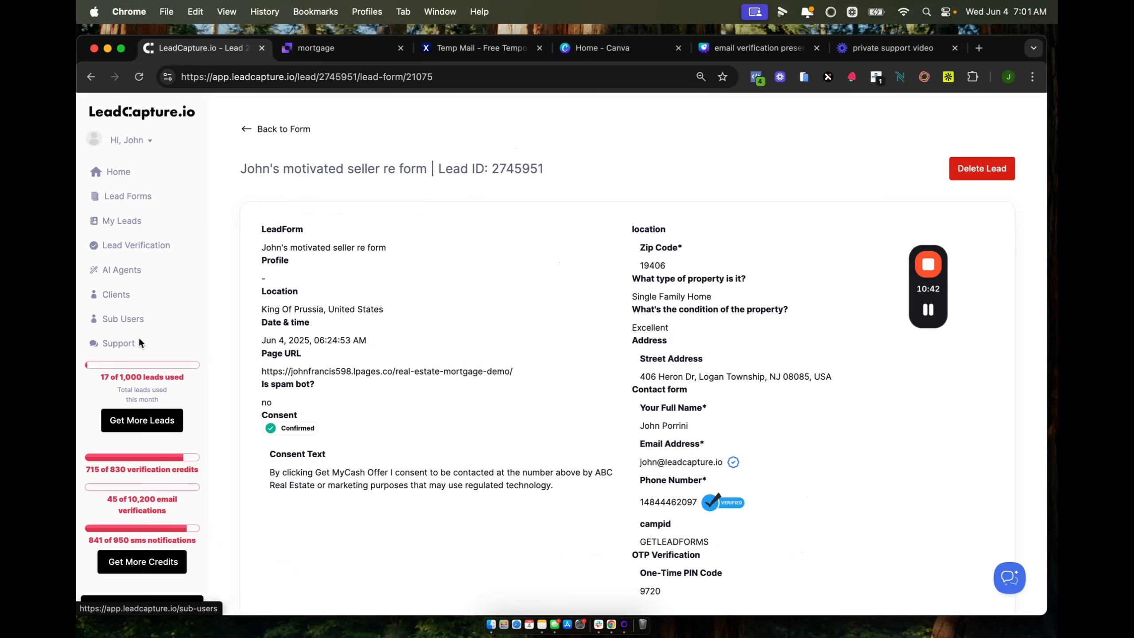
Go to Lead Verification's Buy Credits page and select the 400 credits for $4 package.
{"action": "scroll", "coordinate": [135, 396], "scroll_direction": "down", "scroll_amount": 1}
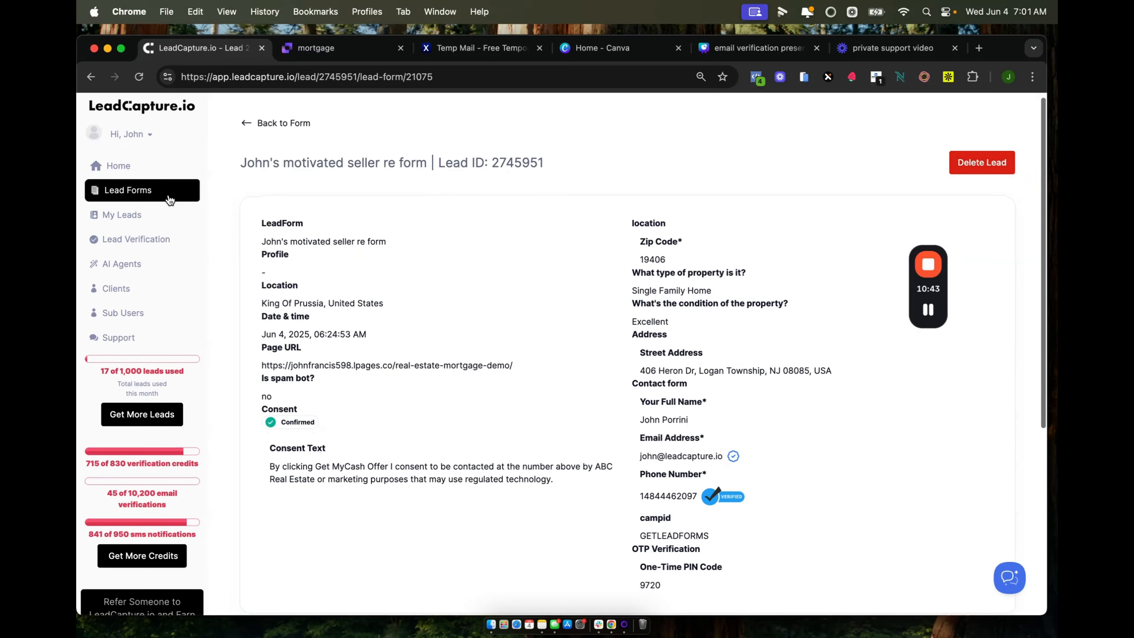
{"action": "left_click", "coordinate": [135, 244]}
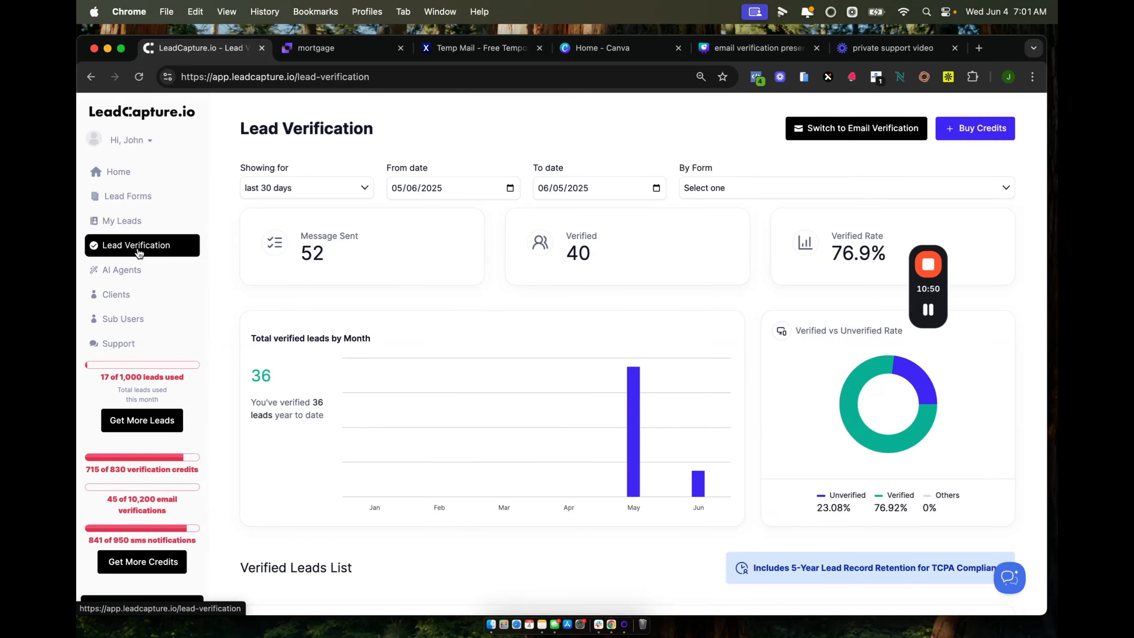
{"action": "scroll", "coordinate": [139, 253], "scroll_direction": "down", "scroll_amount": 1}
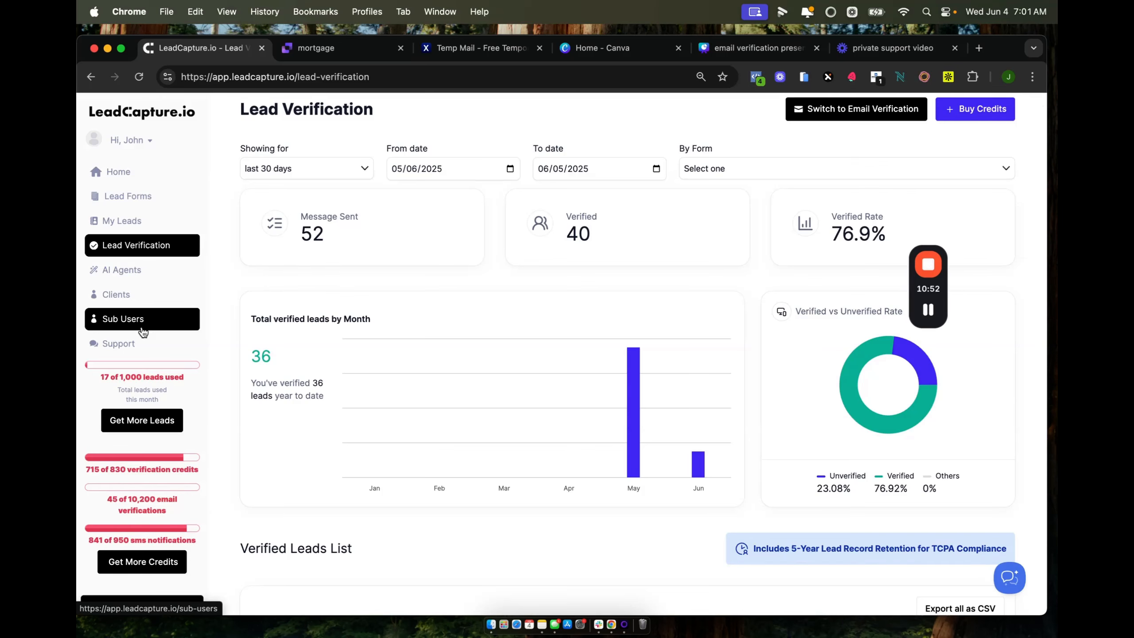
{"action": "left_click", "coordinate": [520, 283]}
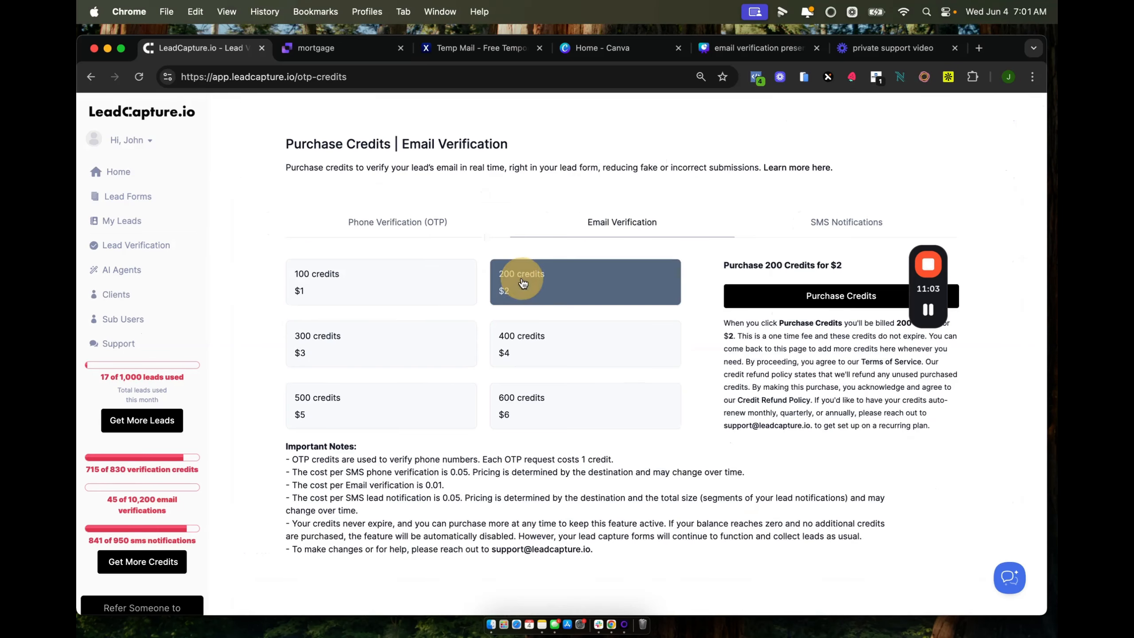
{"action": "left_click", "coordinate": [521, 337]}
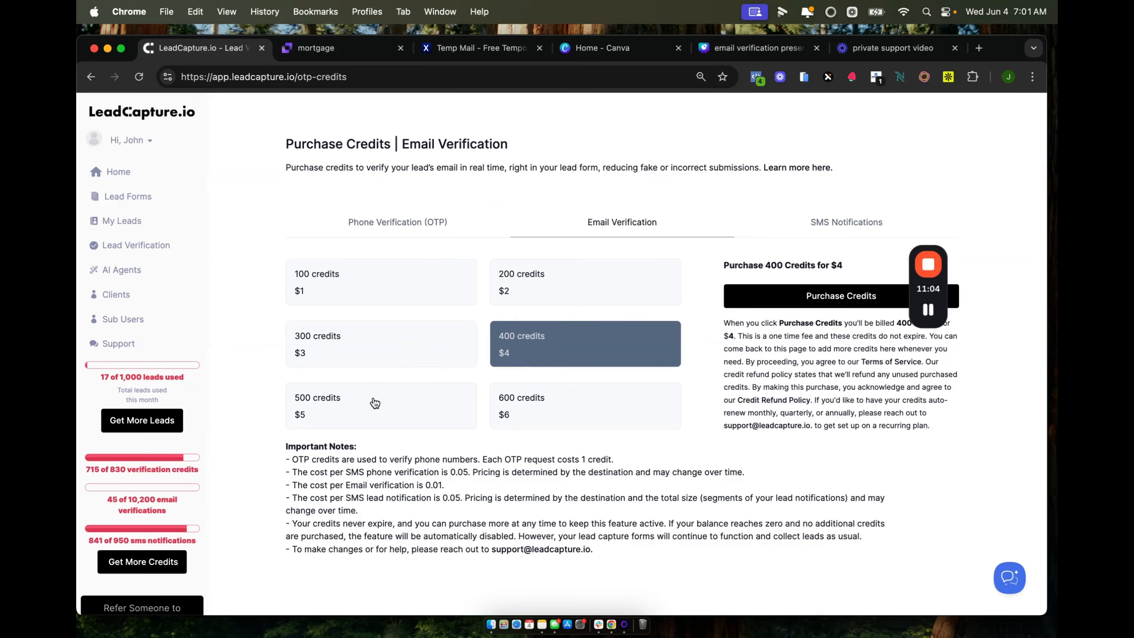
{"action": "left_click", "coordinate": [374, 399]}
{"action": "left_click", "coordinate": [373, 356]}
{"action": "left_click", "coordinate": [360, 284]}
{"action": "left_click", "coordinate": [514, 331]}
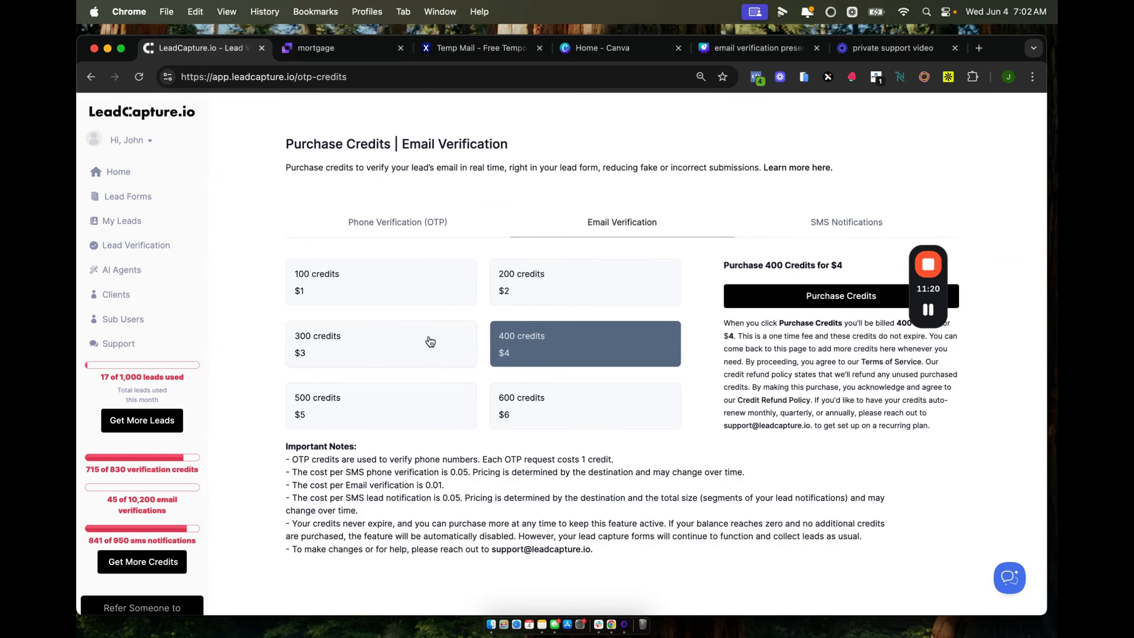